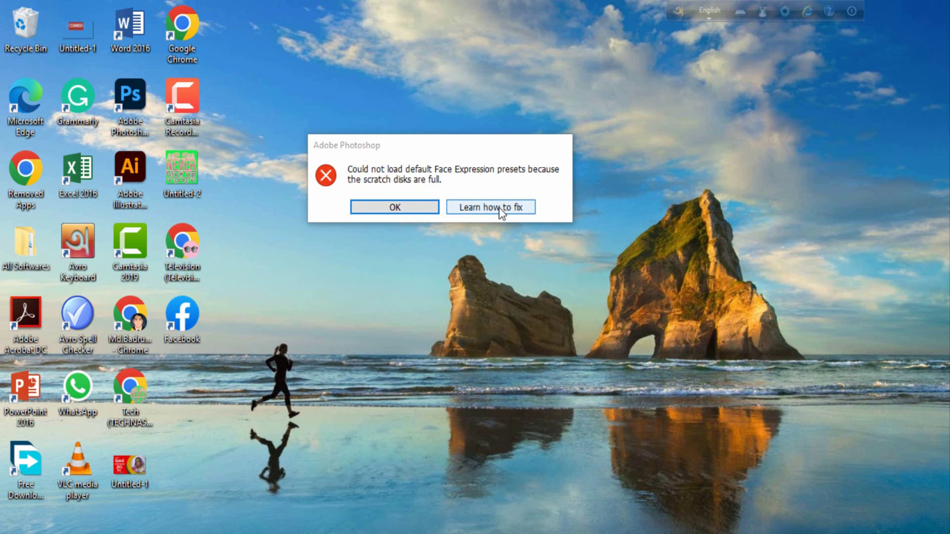
Step: Open the online fix guide from the scratch disk error, close the duplicate tab, and read the advice on freeing disk space
click(481, 208)
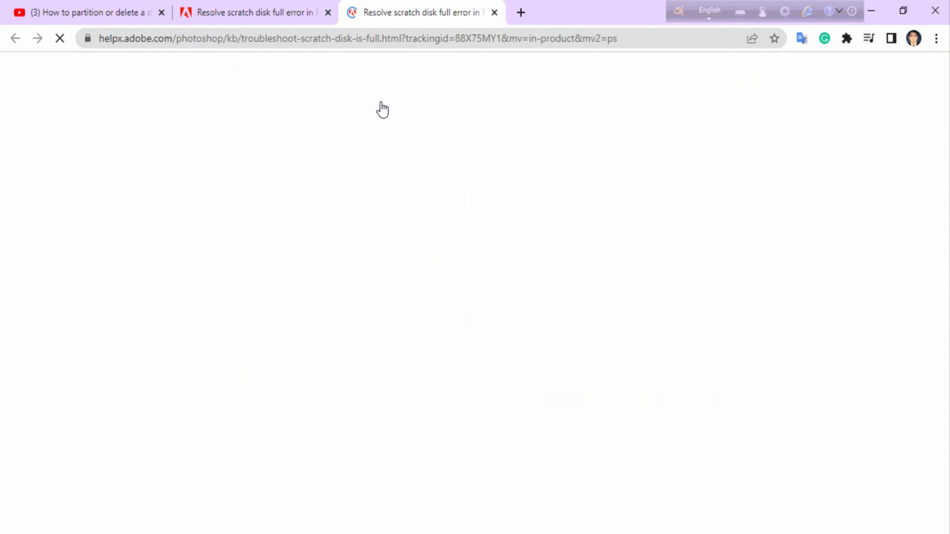
click(329, 13)
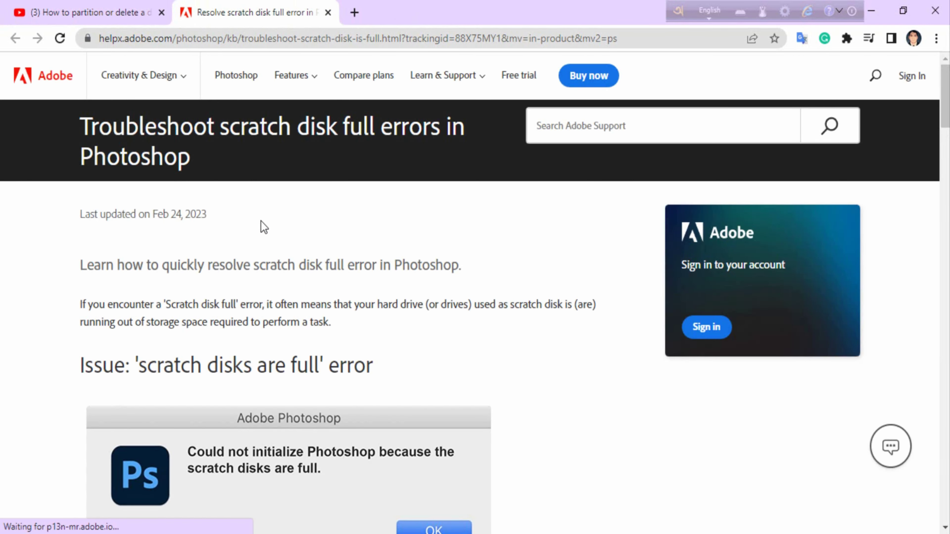
scroll(255, 239, down, 3)
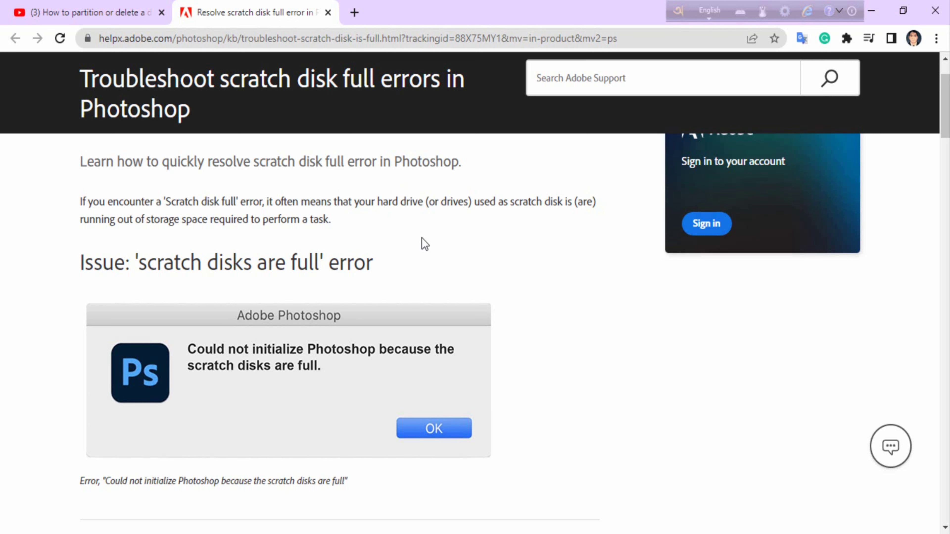
scroll(426, 237, down, 5)
scroll(347, 325, down, 4)
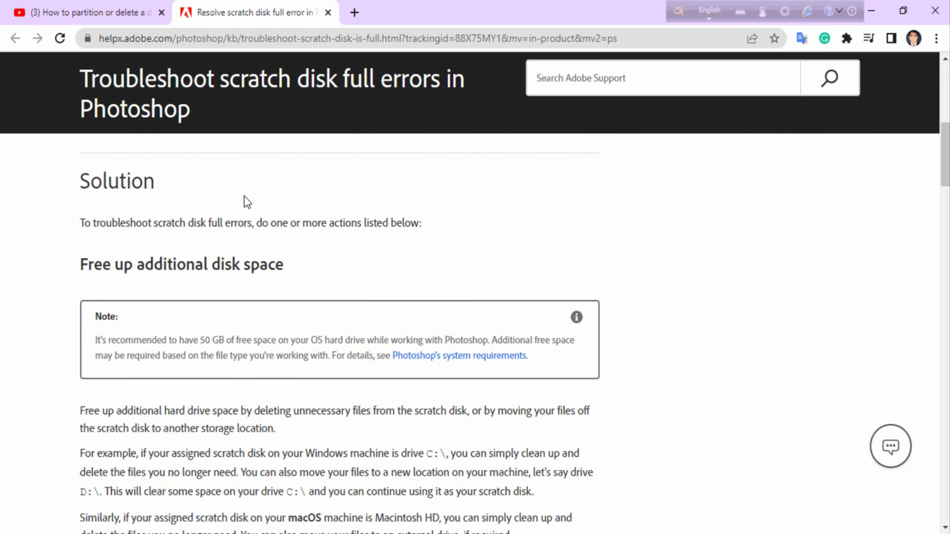
scroll(244, 197, down, 2)
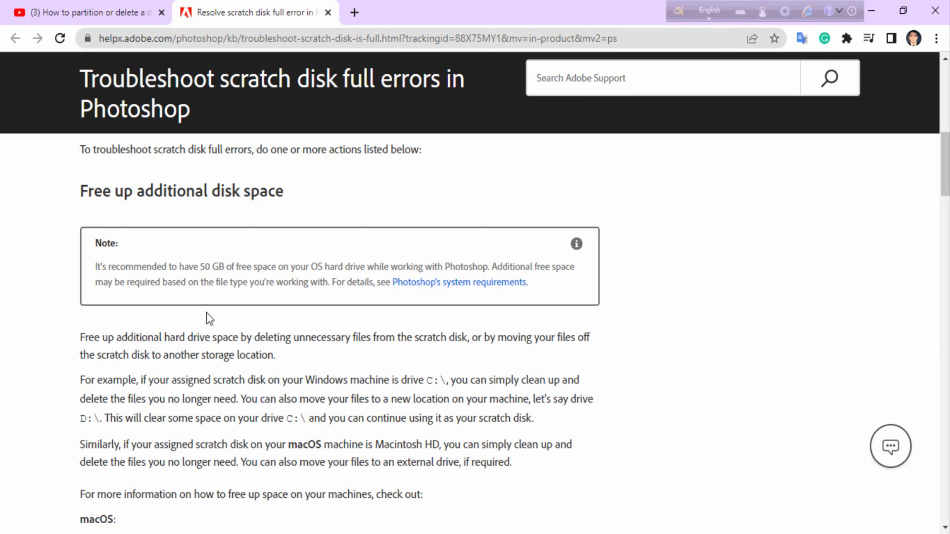
scroll(259, 299, down, 2)
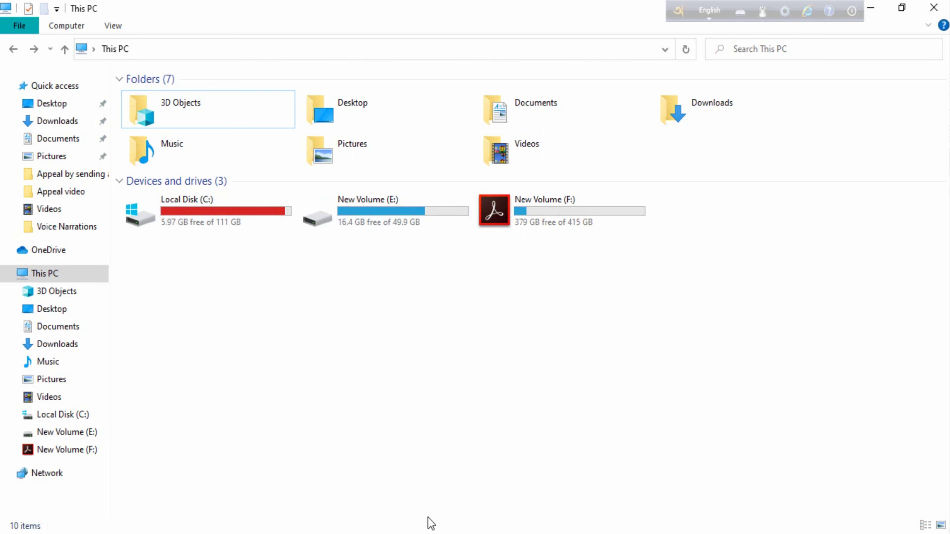
click(432, 531)
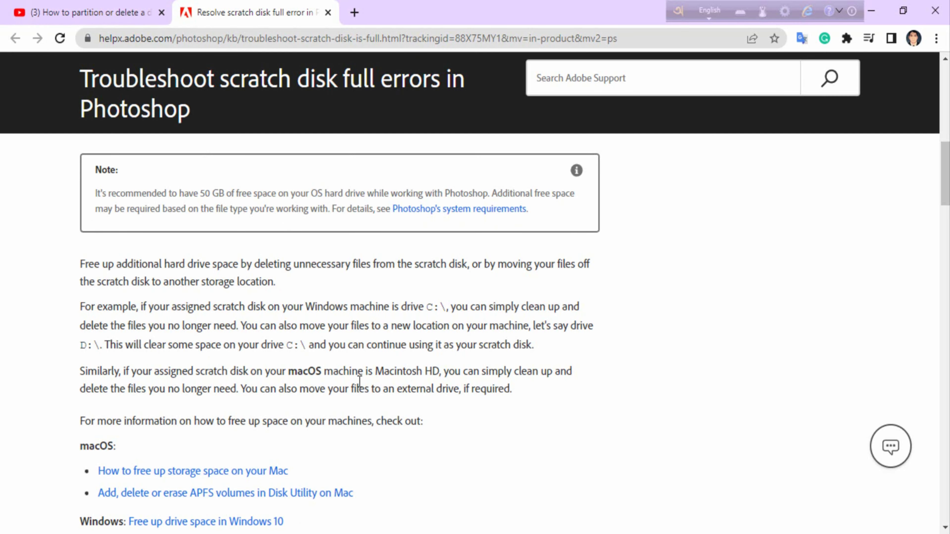
scroll(391, 302, down, 2)
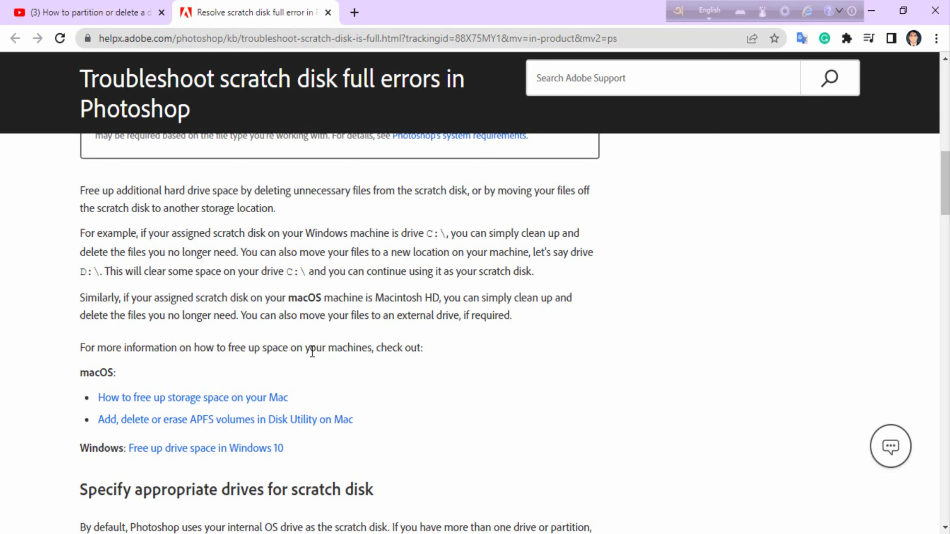
scroll(451, 355, down, 2)
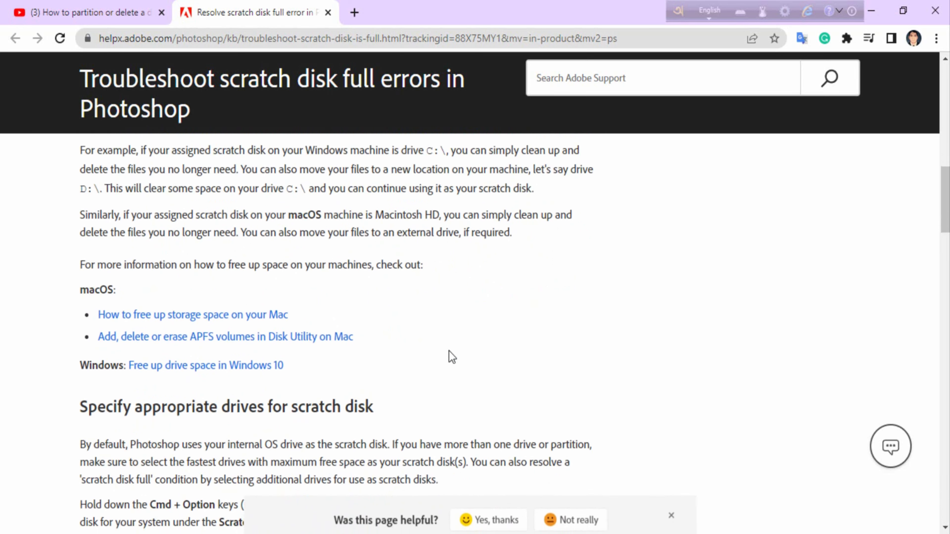
Step: Examine the guide's remaining solutions, including scratch disk drive selection, document units, space optimization and resetting preferences
scroll(451, 356, down, 8)
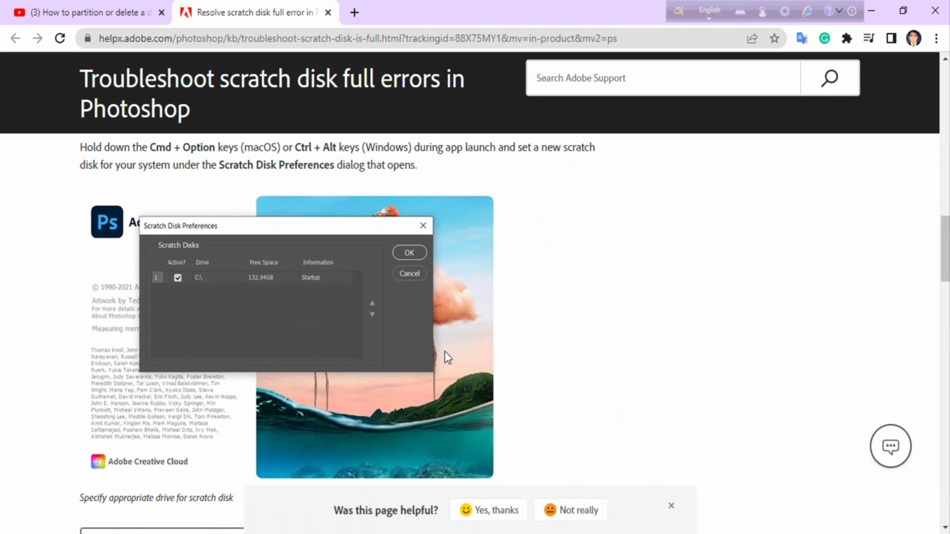
scroll(346, 362, down, 5)
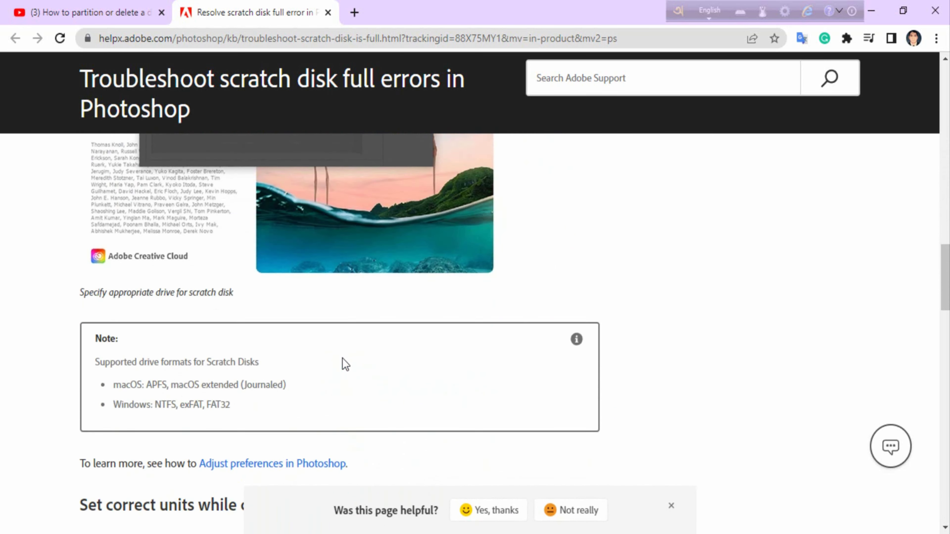
scroll(345, 364, down, 1)
scroll(345, 363, down, 10)
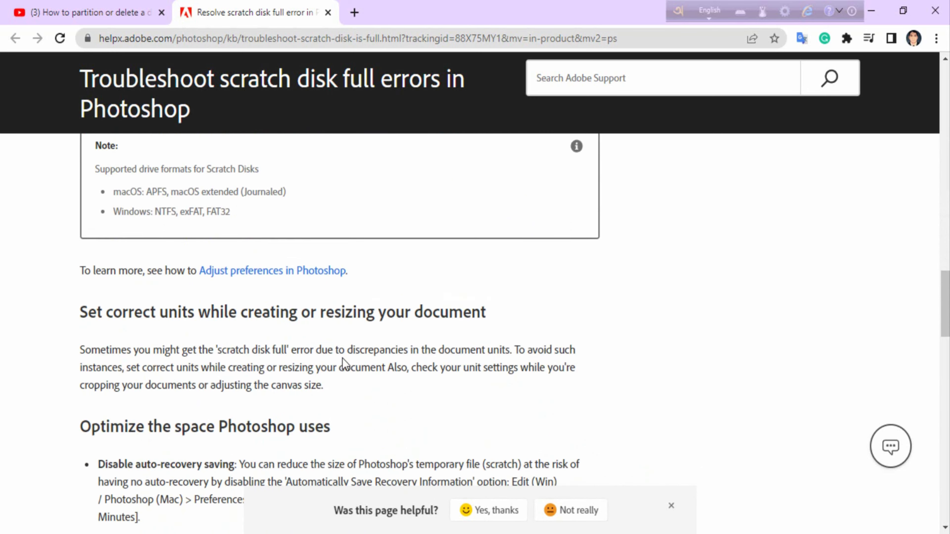
scroll(345, 363, down, 3)
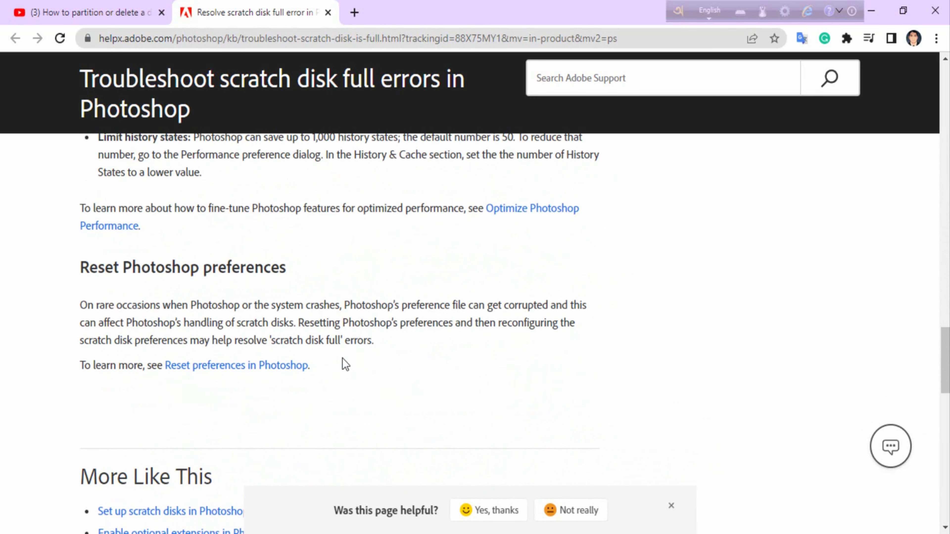
scroll(345, 363, down, 10)
scroll(343, 360, down, 5)
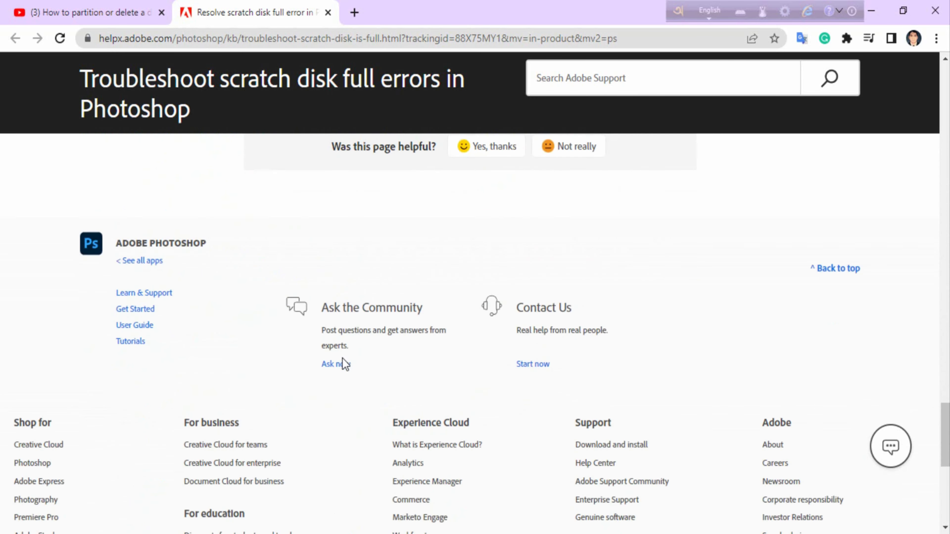
scroll(343, 363, down, 5)
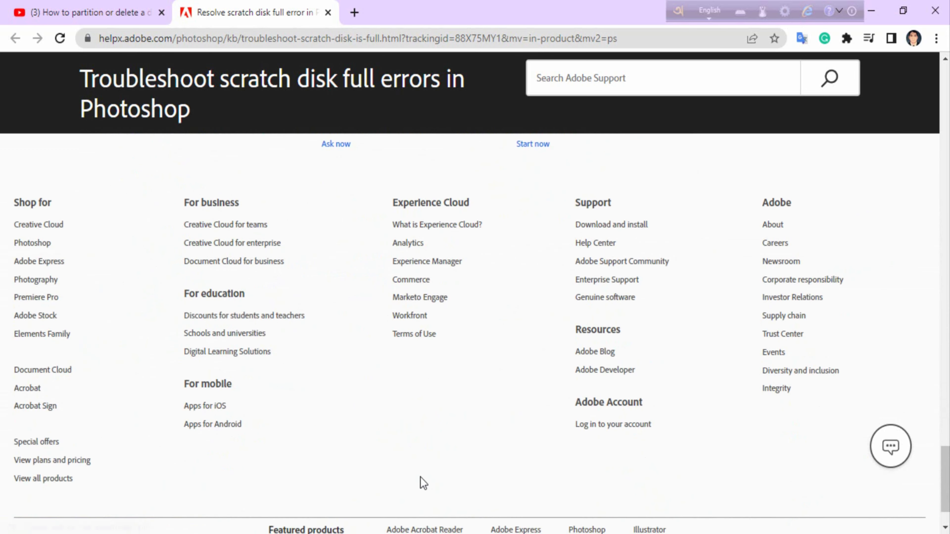
scroll(434, 354, up, 20)
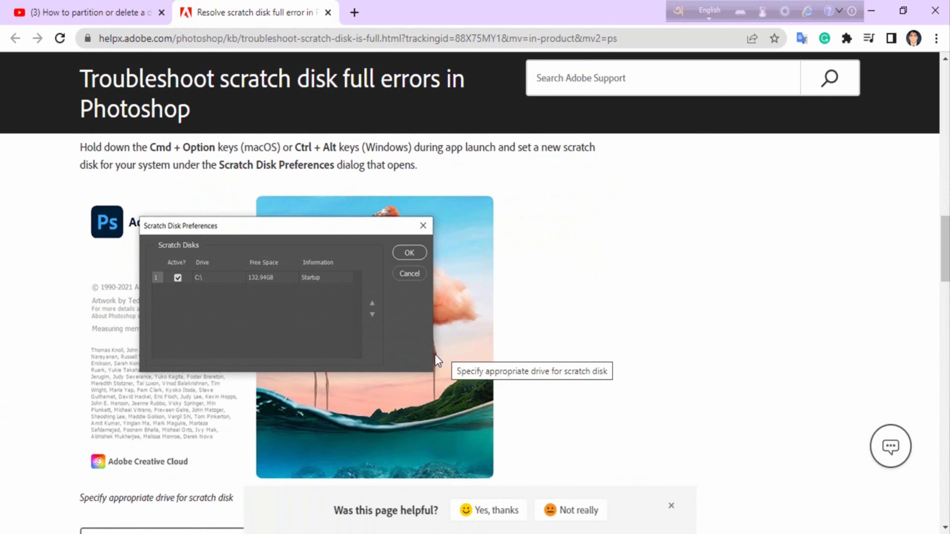
scroll(344, 364, down, 4)
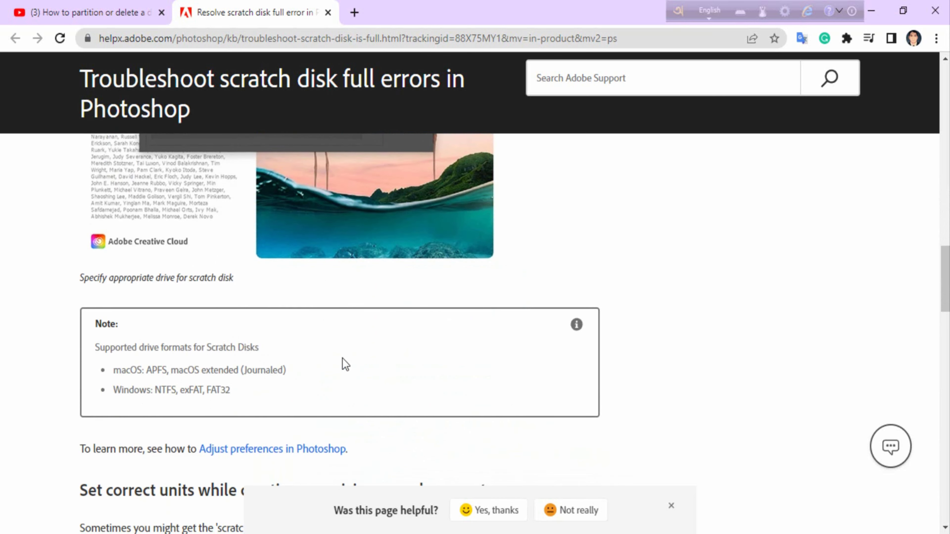
scroll(345, 364, down, 10)
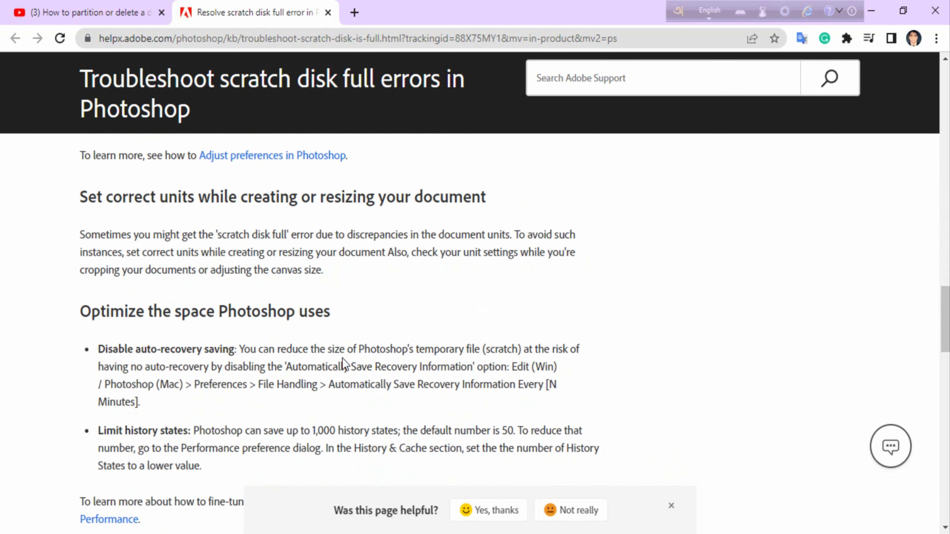
scroll(342, 358, down, 13)
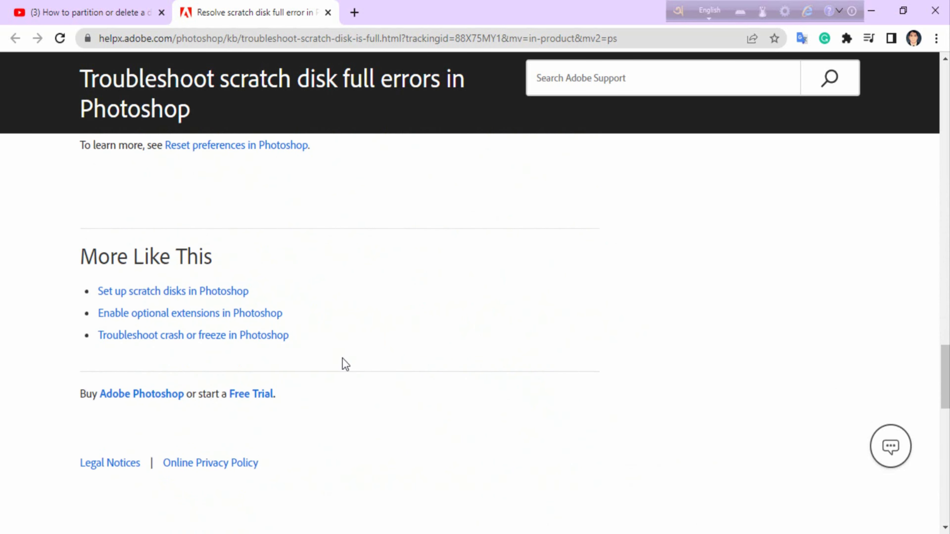
scroll(343, 362, down, 5)
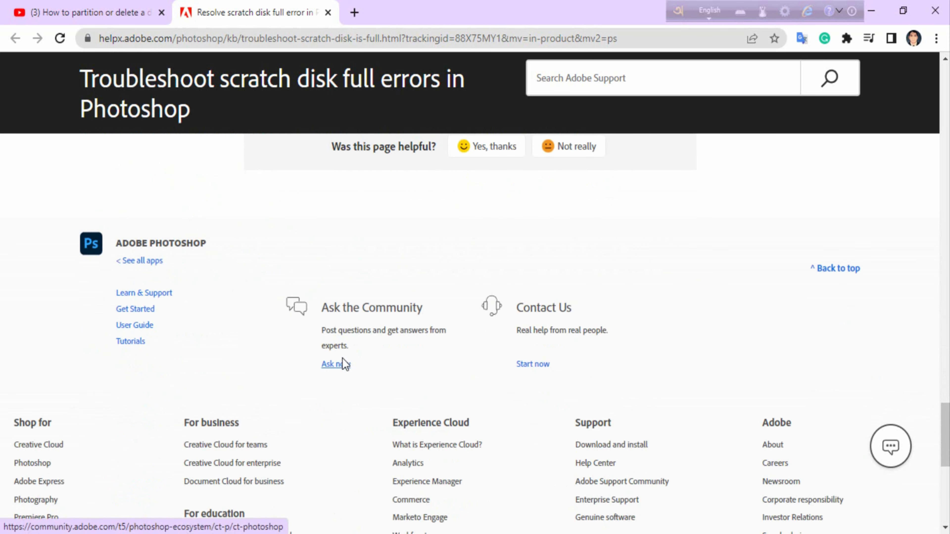
scroll(344, 365, down, 5)
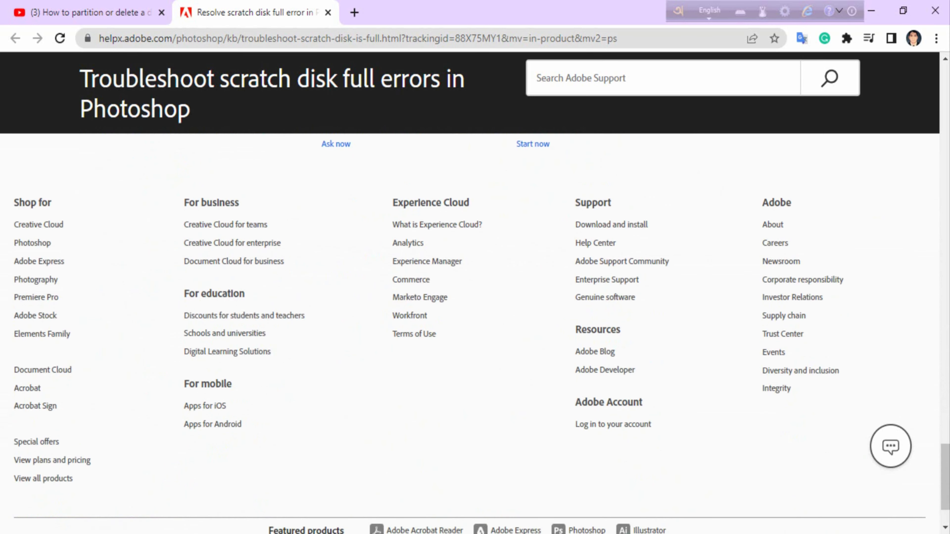
Step: Switch to File Explorer and open Local Disk (C:) to view its folders
key(alt+Tab)
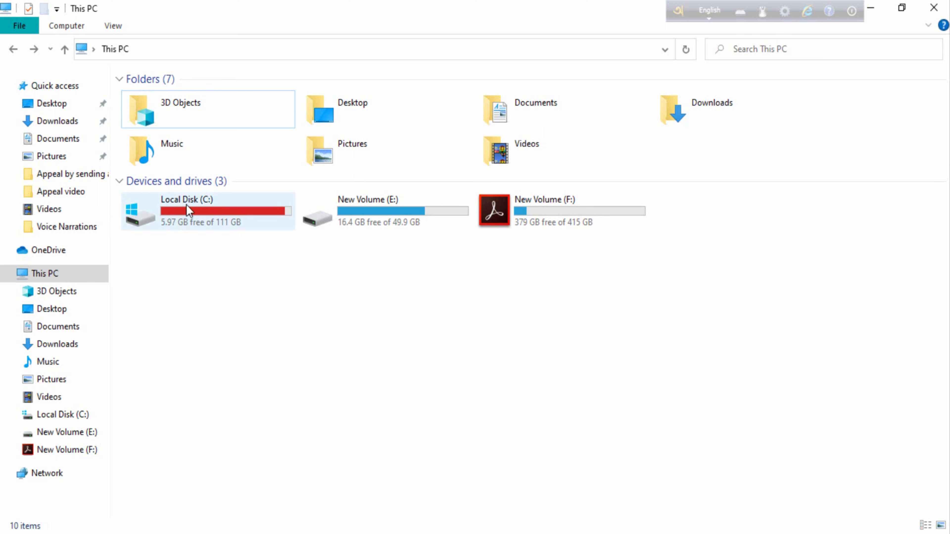
click(193, 211)
right_click(193, 211)
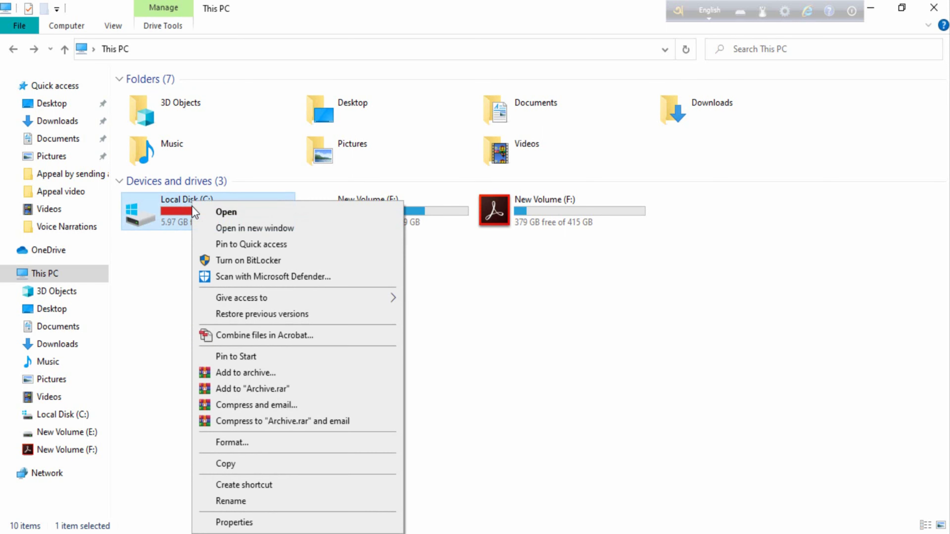
click(224, 212)
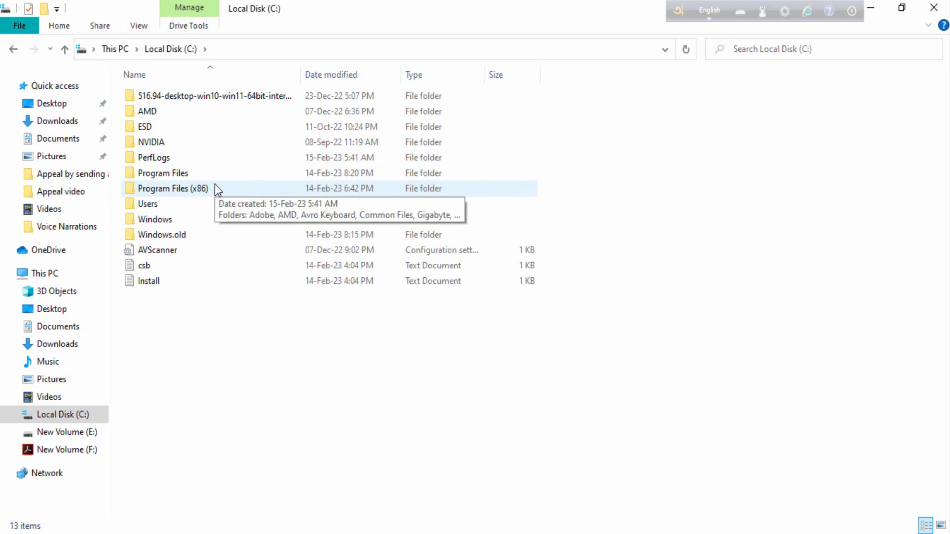
Step: Open New Volume (F:) and look through its files and folders
click(72, 450)
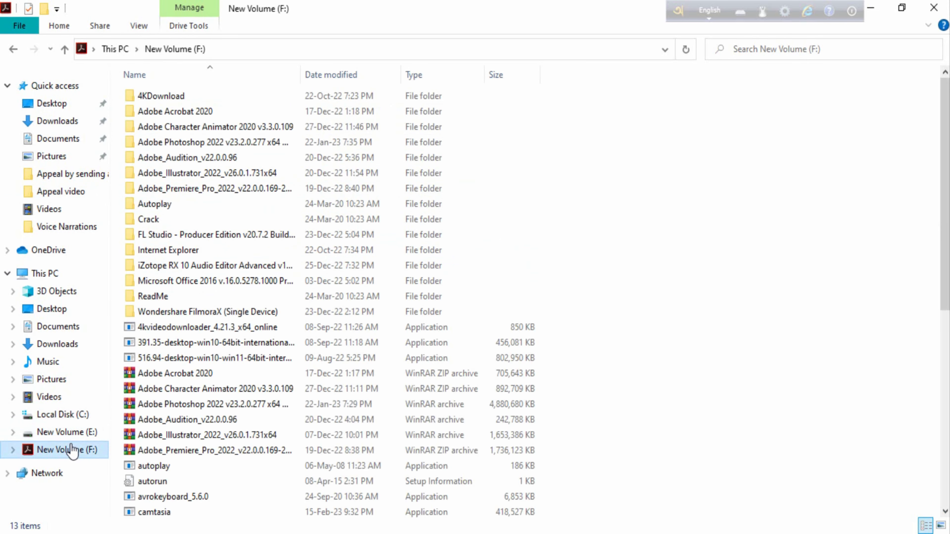
scroll(299, 299, down, 3)
scroll(296, 306, down, 2)
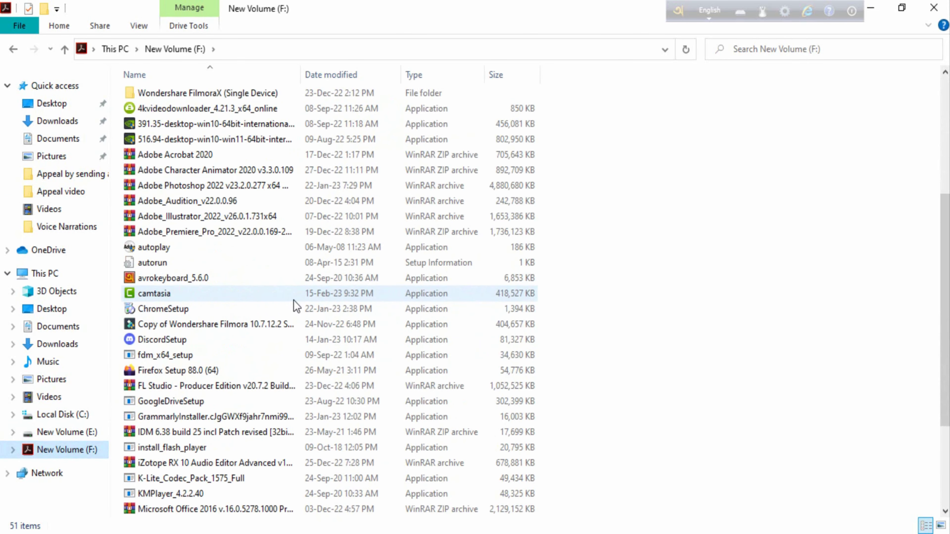
scroll(296, 306, down, 3)
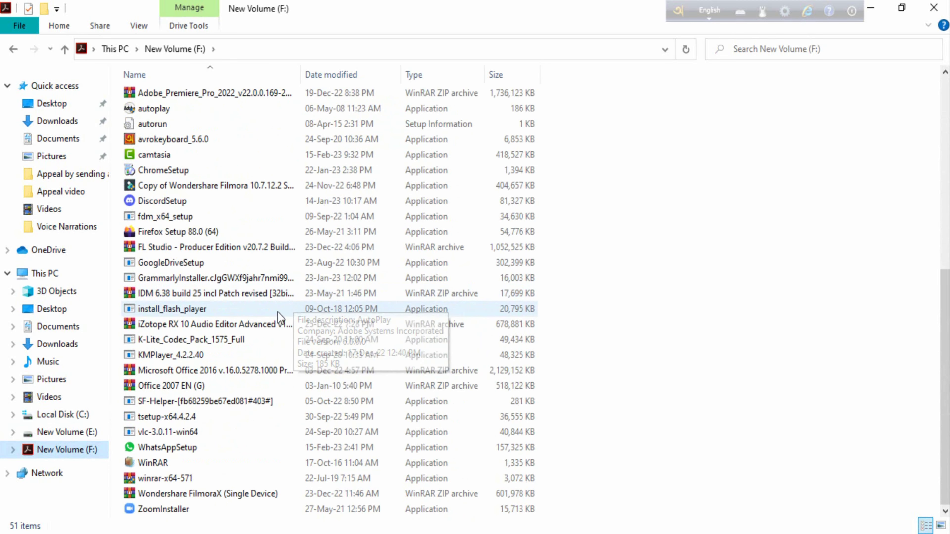
scroll(226, 310, up, 8)
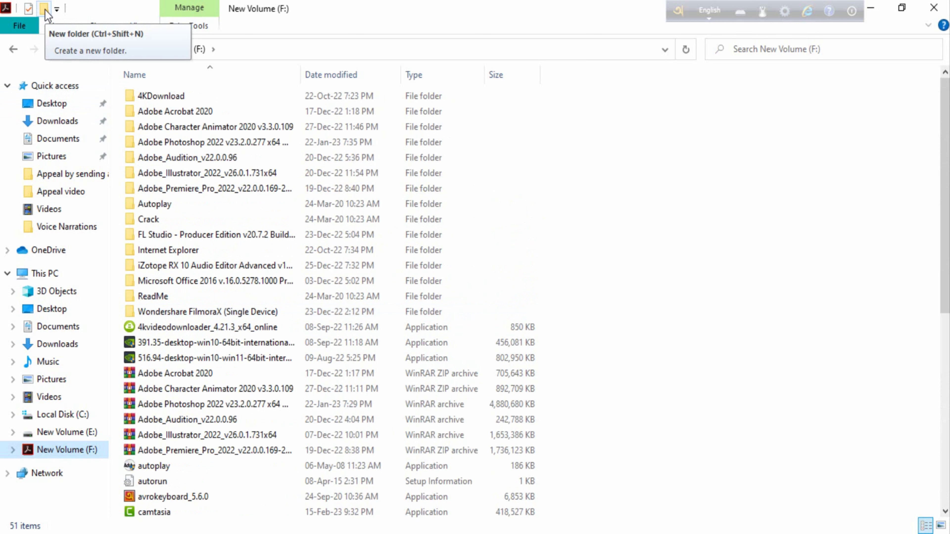
Step: Create a new folder named IMPORTANT FILE FROM C DRIVE on New Volume (F:)
click(44, 9)
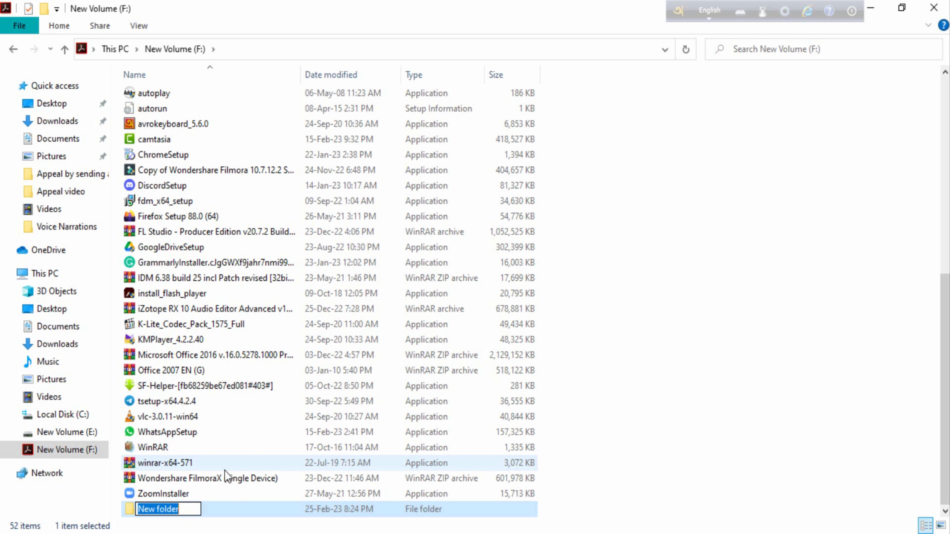
key(BackSpace)
text(iM)
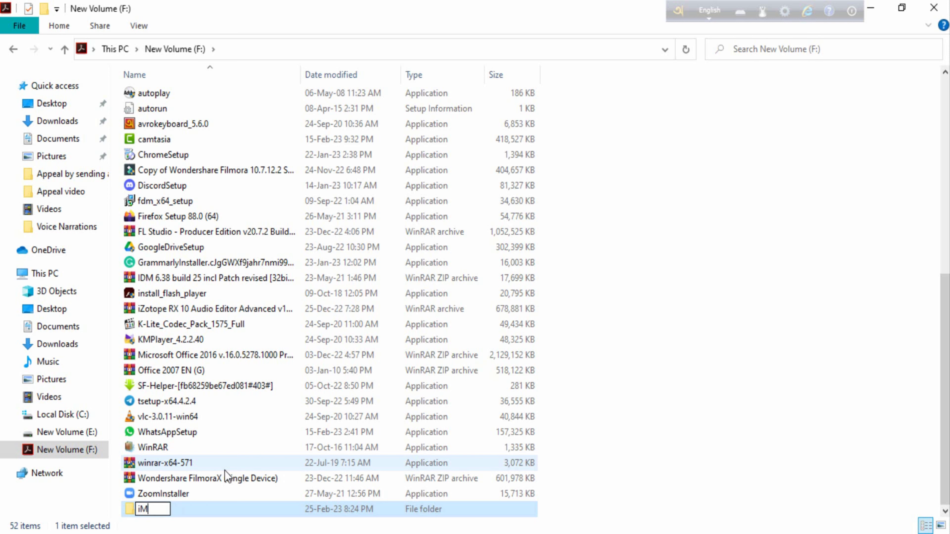
key(BackSpace)
key(BackSpace)
text(IMO)
key(BackSpace)
text(PORTANT)
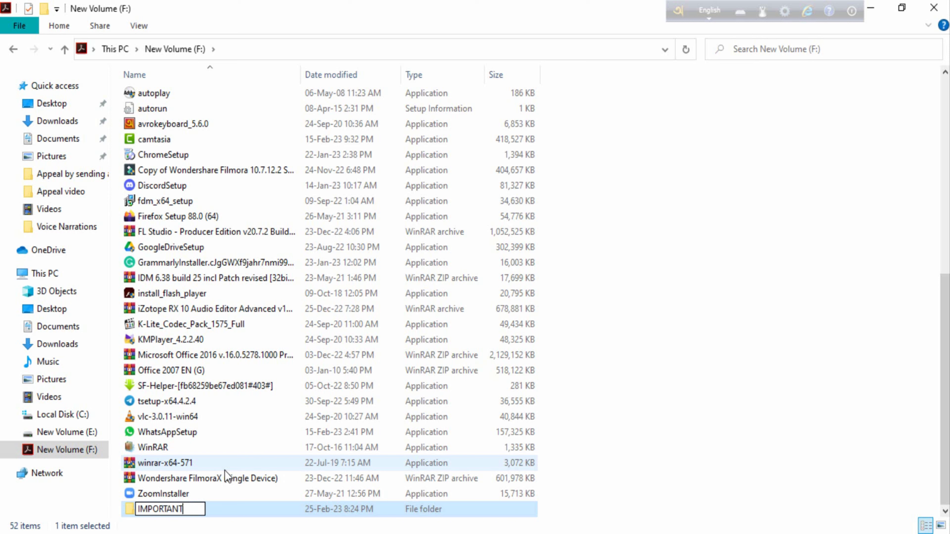
text( FILE FRO)
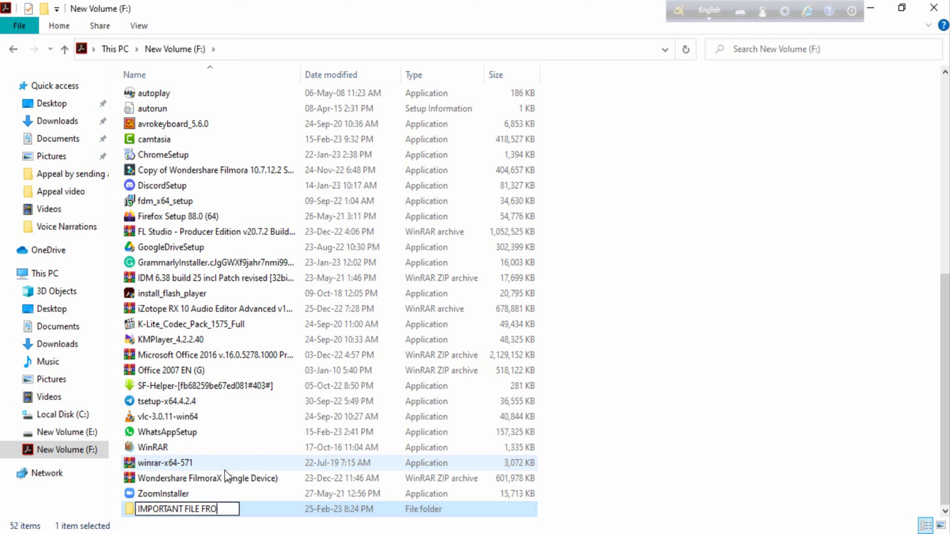
text(M C DRIBE)
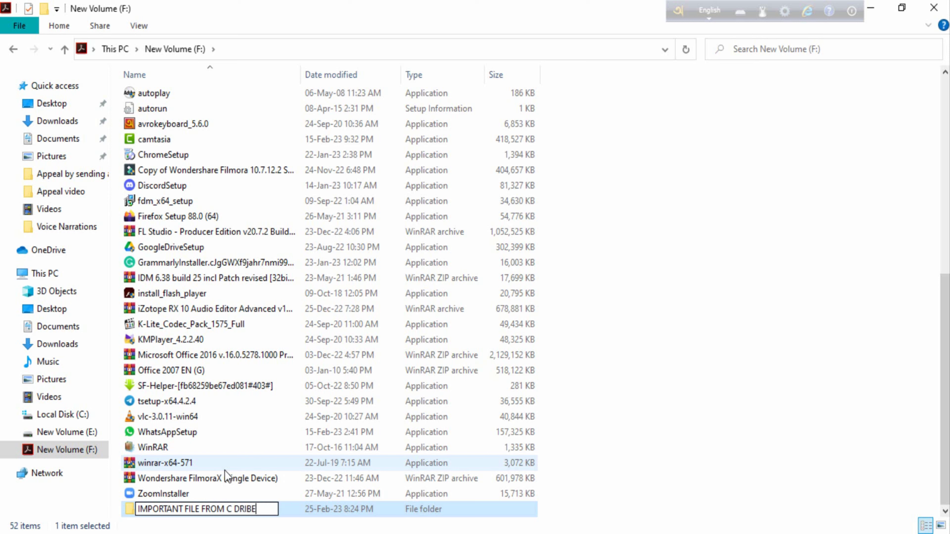
key(BackSpace)
key(BackSpace)
text(VE)
key(Return)
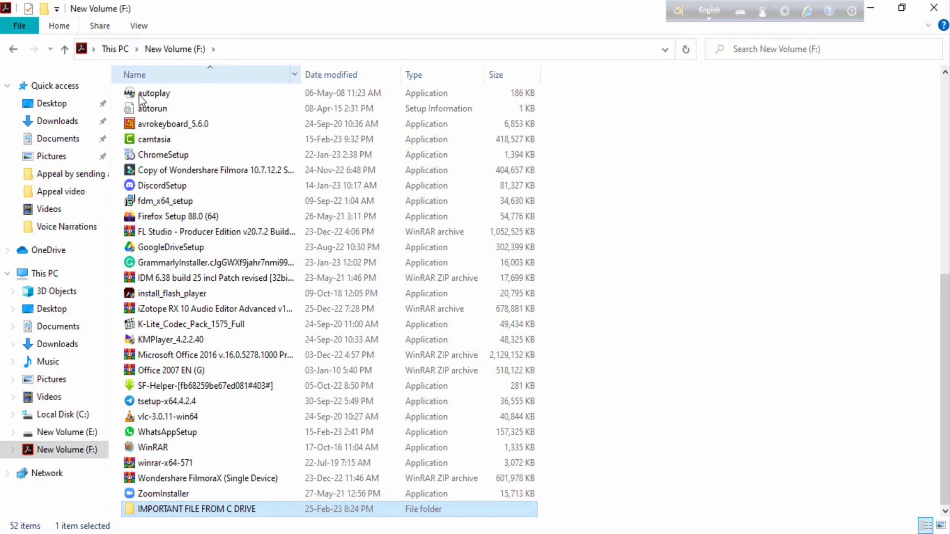
Step: Open Local Disk (C:) and look through the AMD folder and its Chipset_Software subfolder
click(62, 275)
right_click(202, 217)
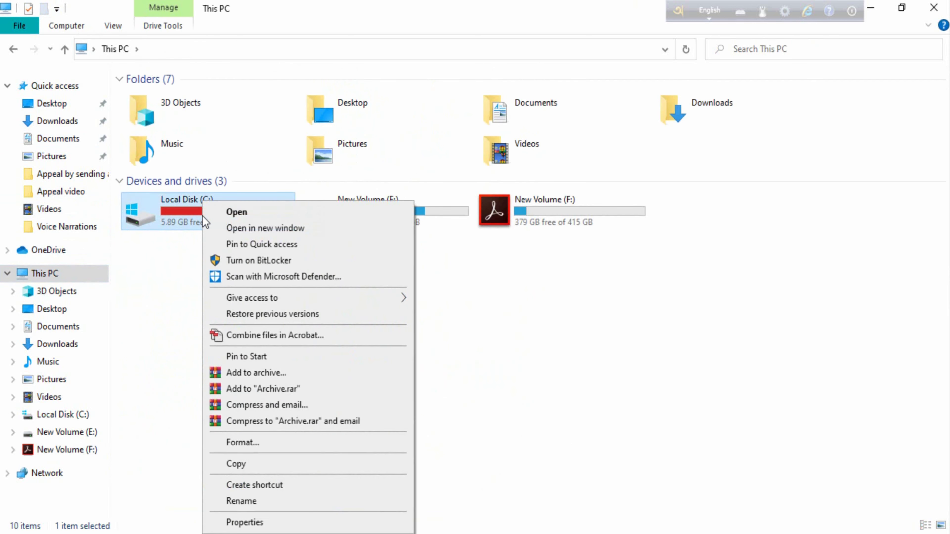
click(221, 217)
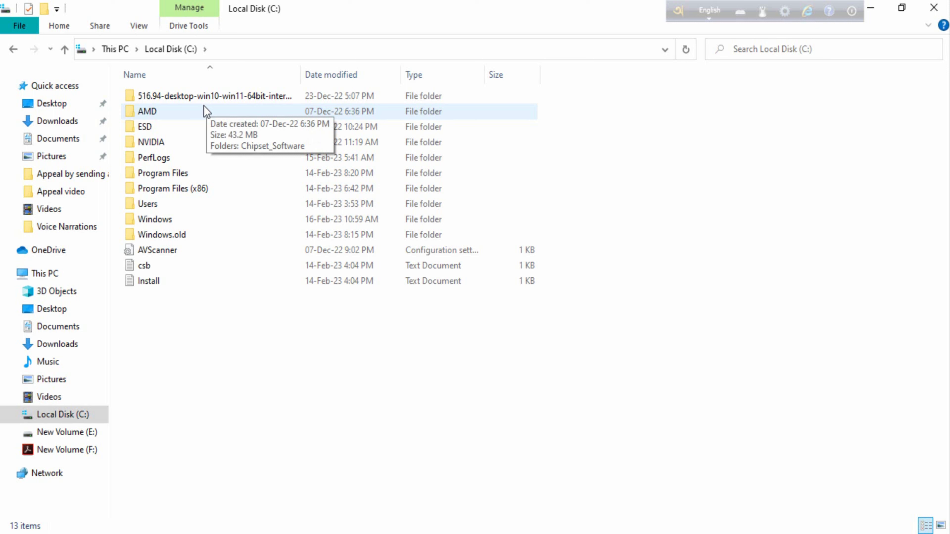
double_click(152, 112)
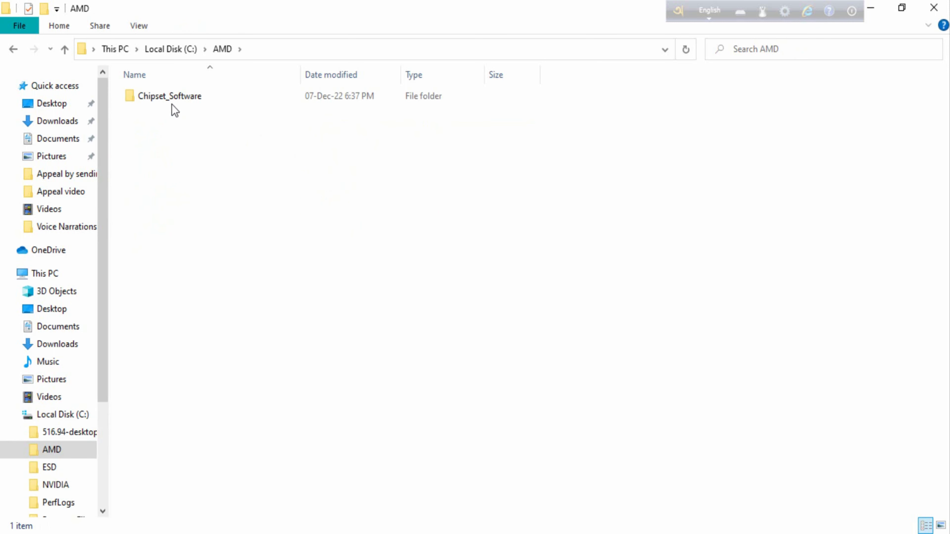
double_click(172, 101)
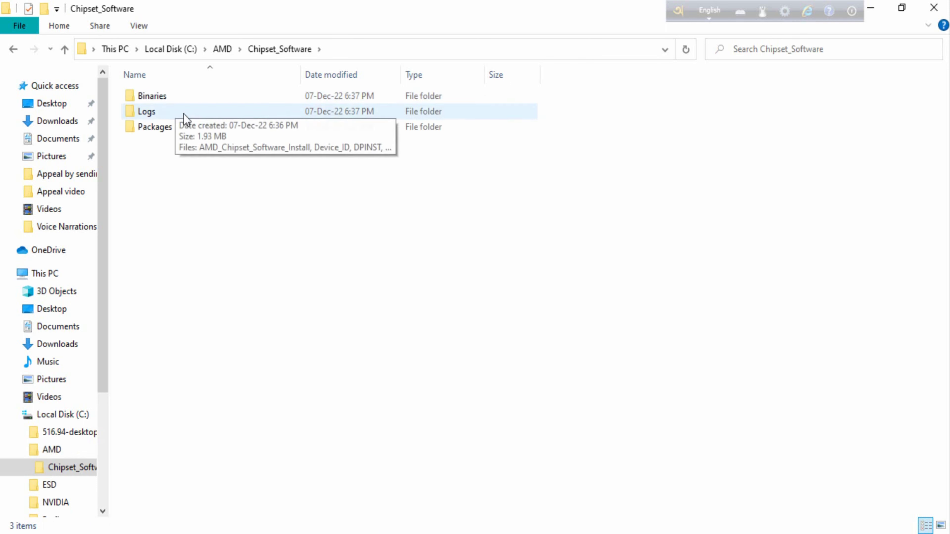
click(12, 48)
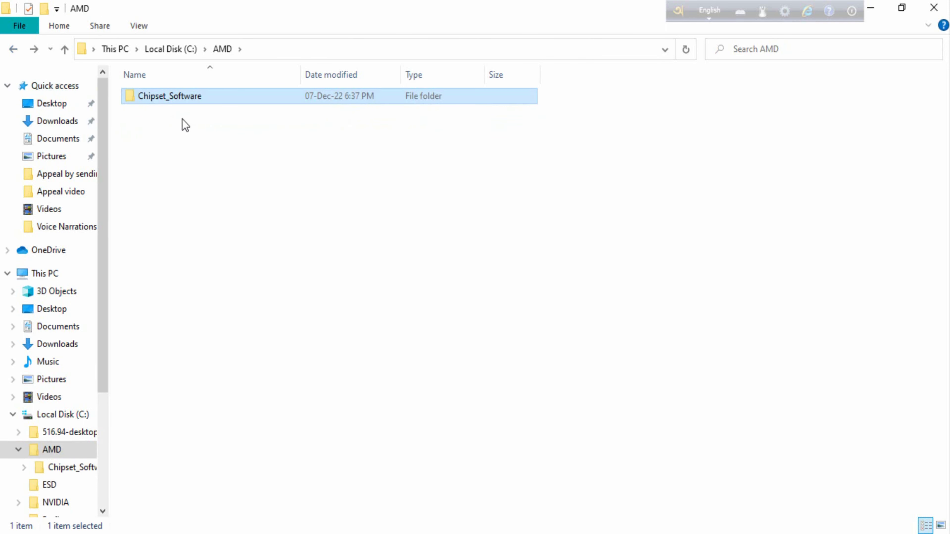
click(14, 49)
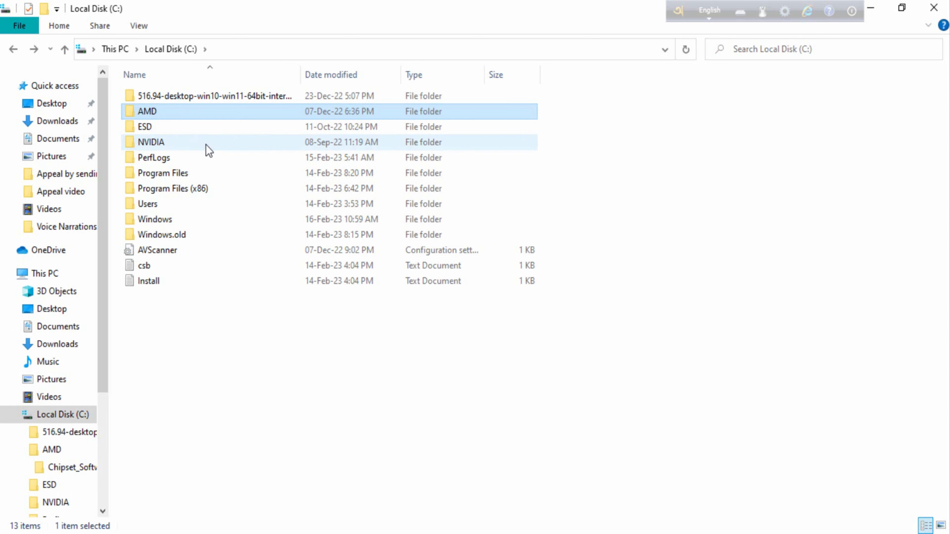
Step: Look inside the NVIDIA folder and its DisplayDriver subfolder on Local Disk (C:)
double_click(173, 141)
double_click(163, 98)
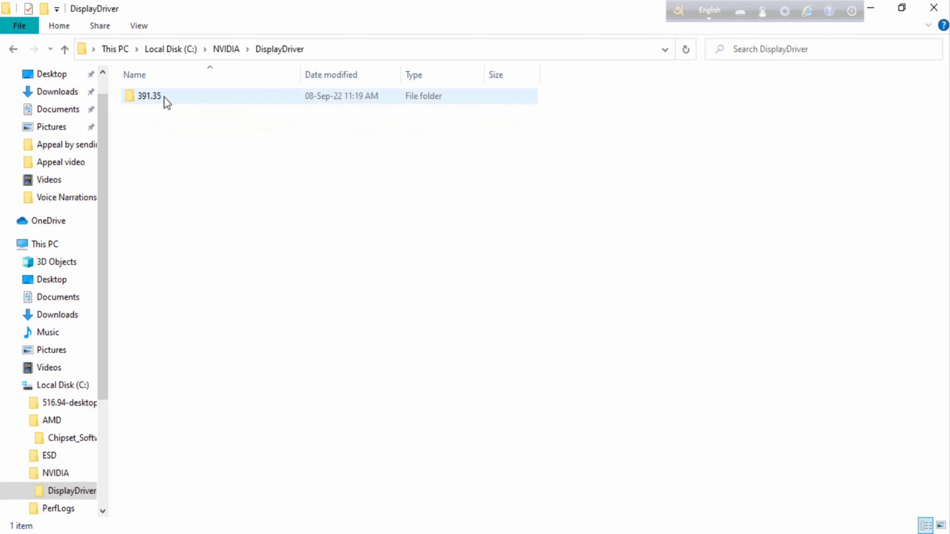
click(12, 50)
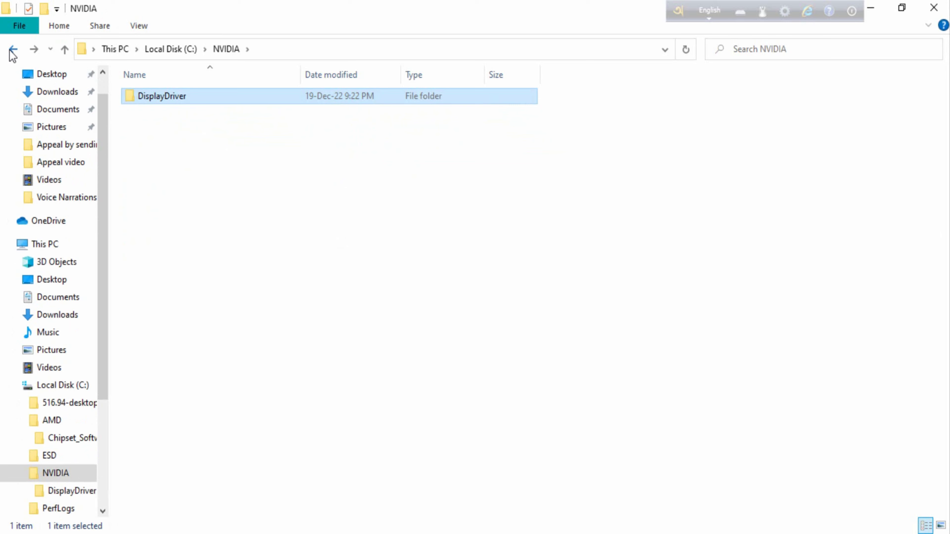
click(13, 51)
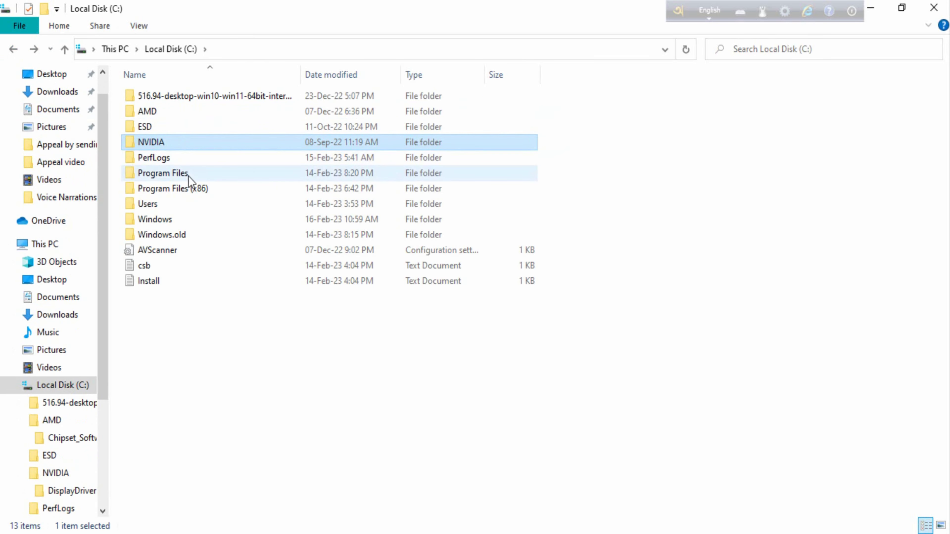
Step: Browse the Program Files folder on Local Disk (C:) and look inside Google and its Chrome subfolder
double_click(197, 176)
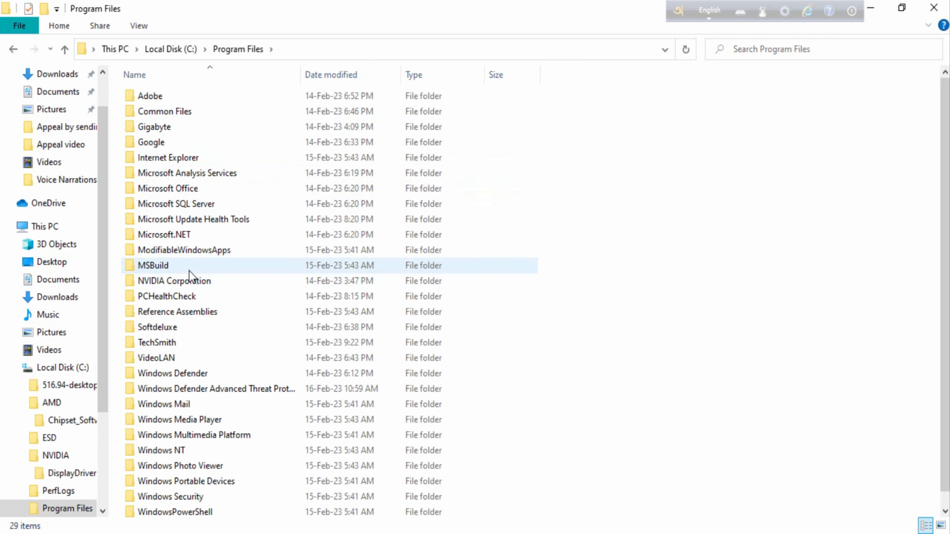
scroll(189, 278, down, 1)
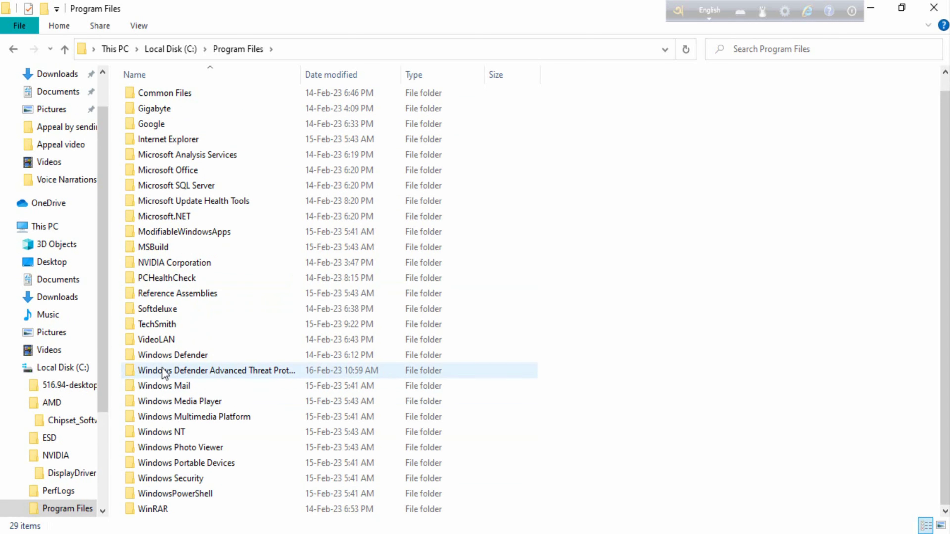
scroll(157, 341, up, 1)
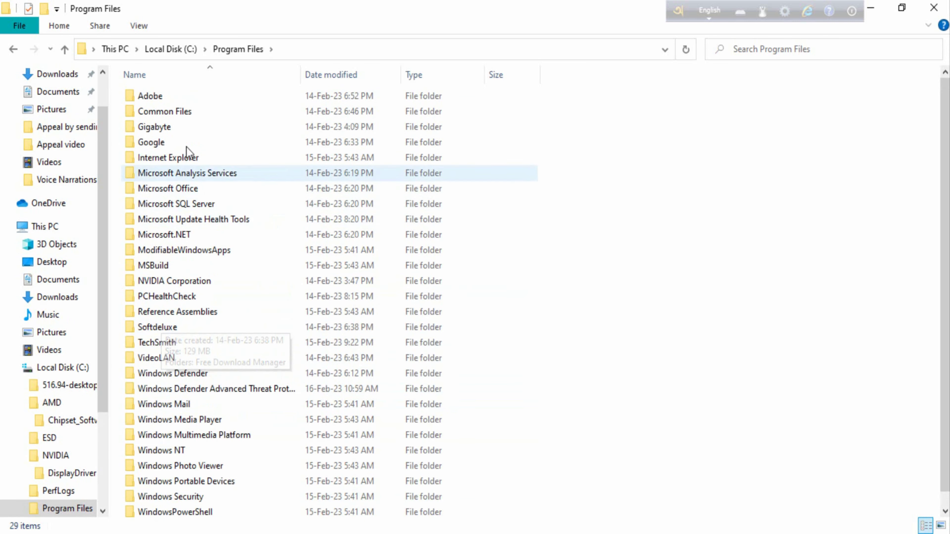
double_click(177, 145)
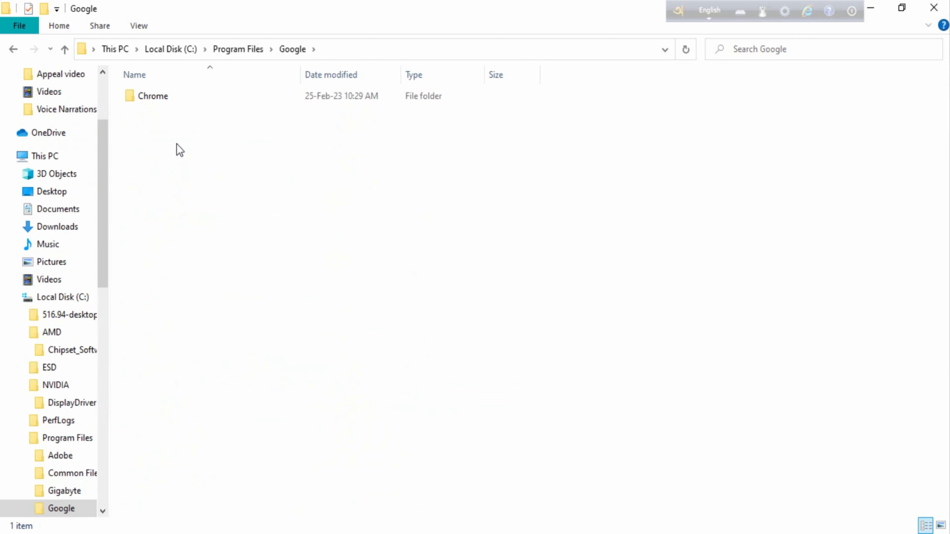
double_click(163, 96)
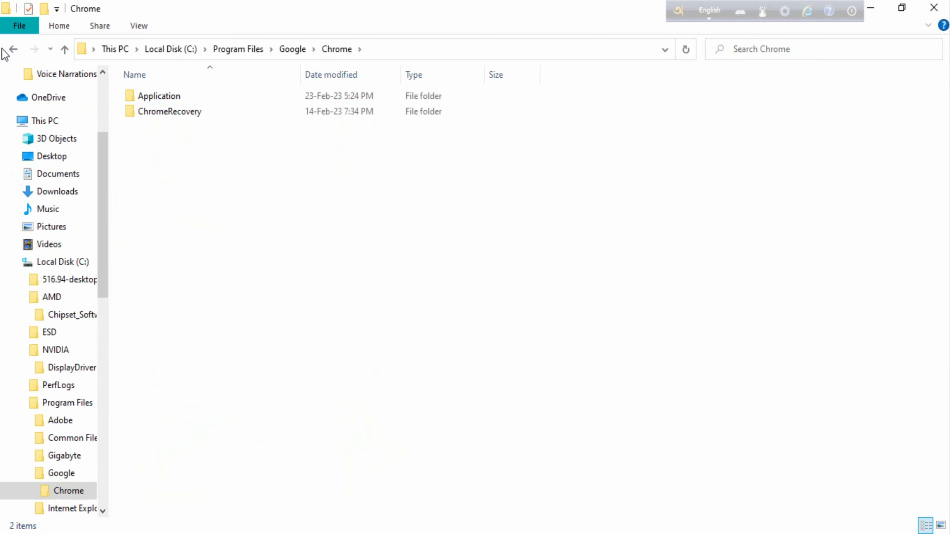
click(13, 49)
click(13, 49)
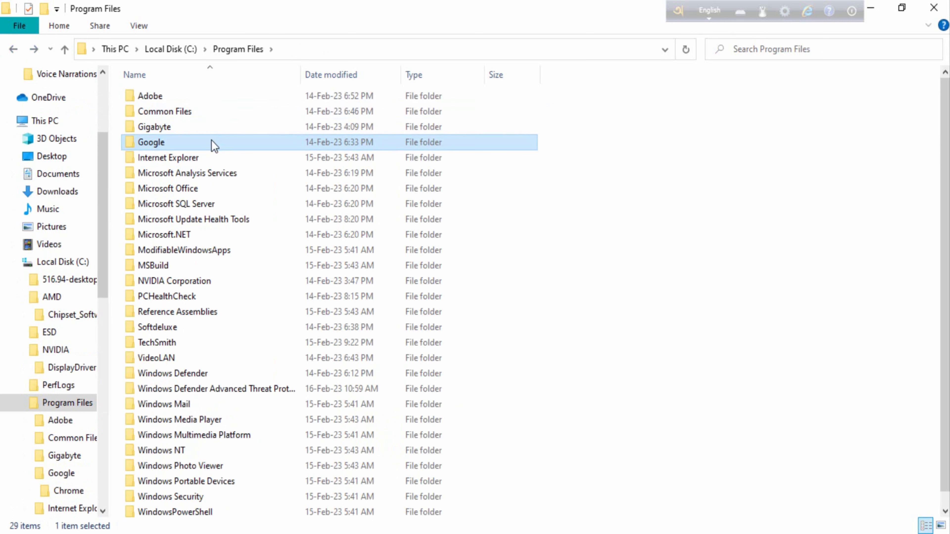
Step: Check the sizes of the Google and Adobe folders in Program Files
mouse_move(201, 140)
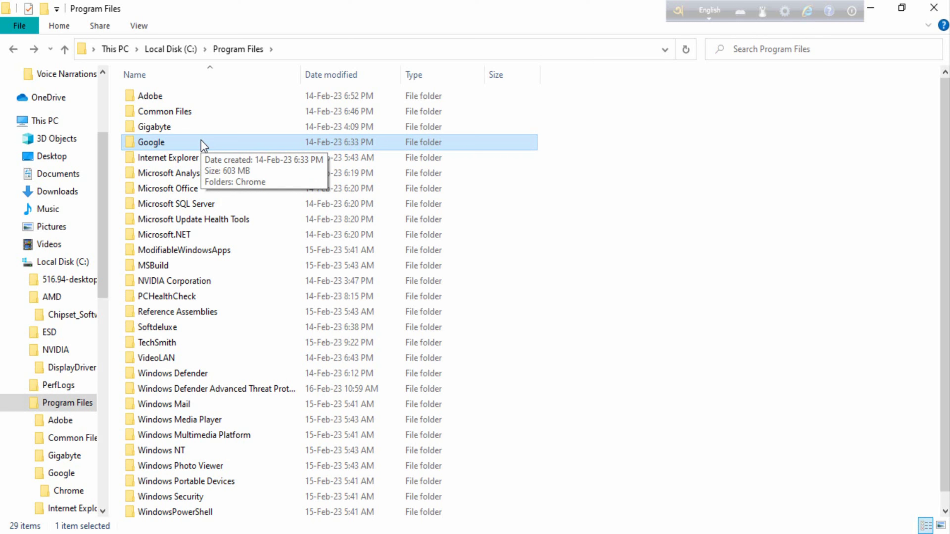
click(160, 97)
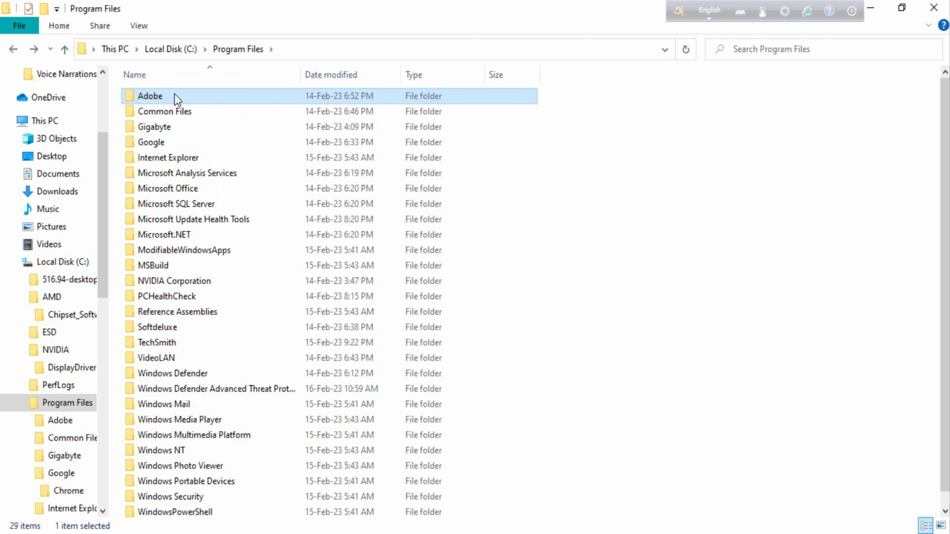
click(211, 128)
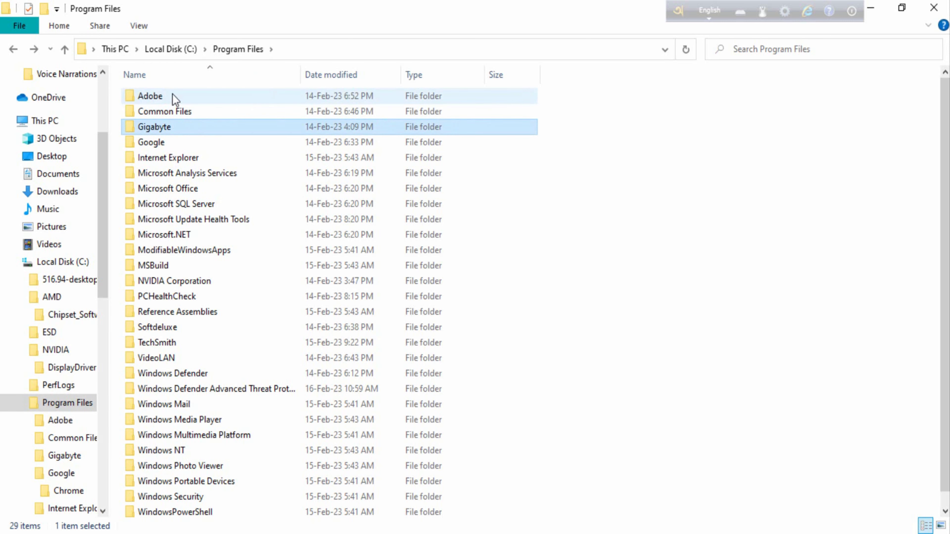
mouse_move(173, 98)
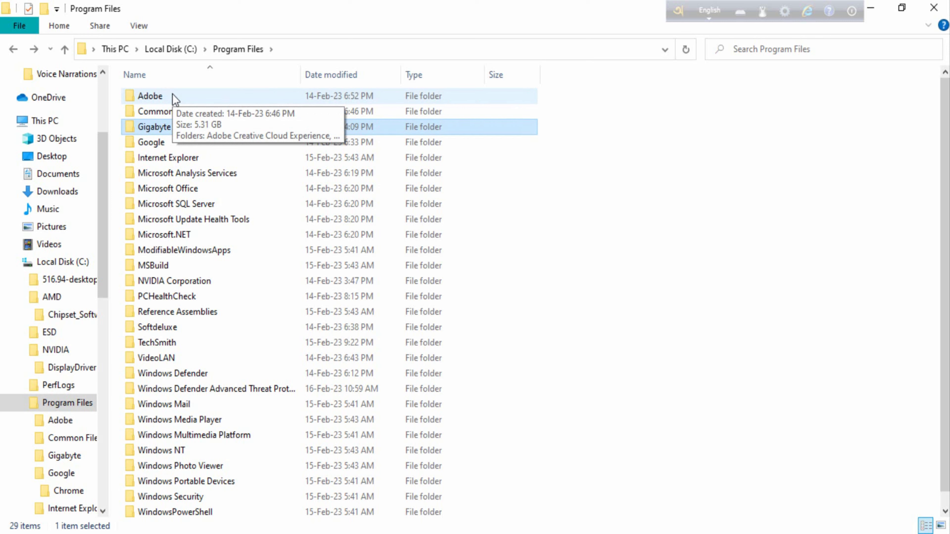
right_click(172, 94)
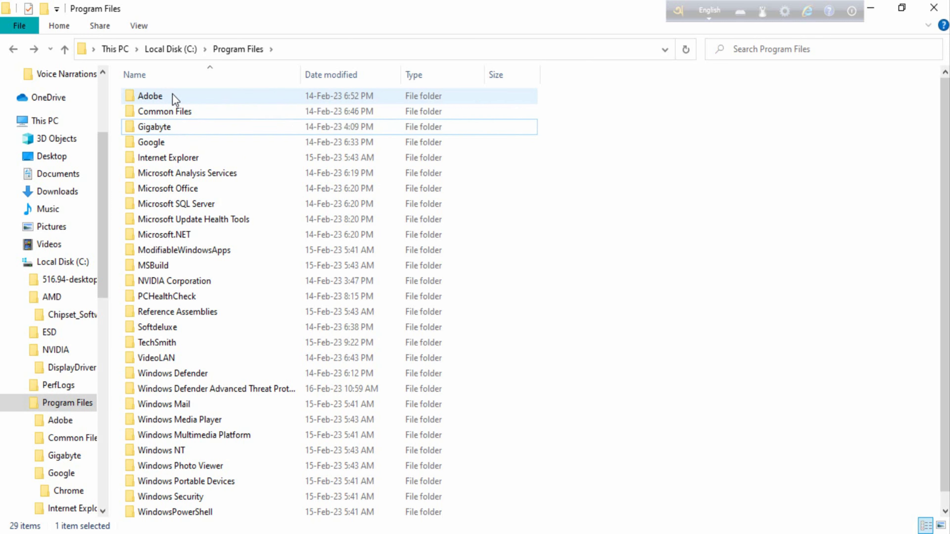
Step: Open the Adobe folder in Program Files and look inside its Adobe Creative Cloud Experience subfolder
click(145, 100)
right_click(146, 100)
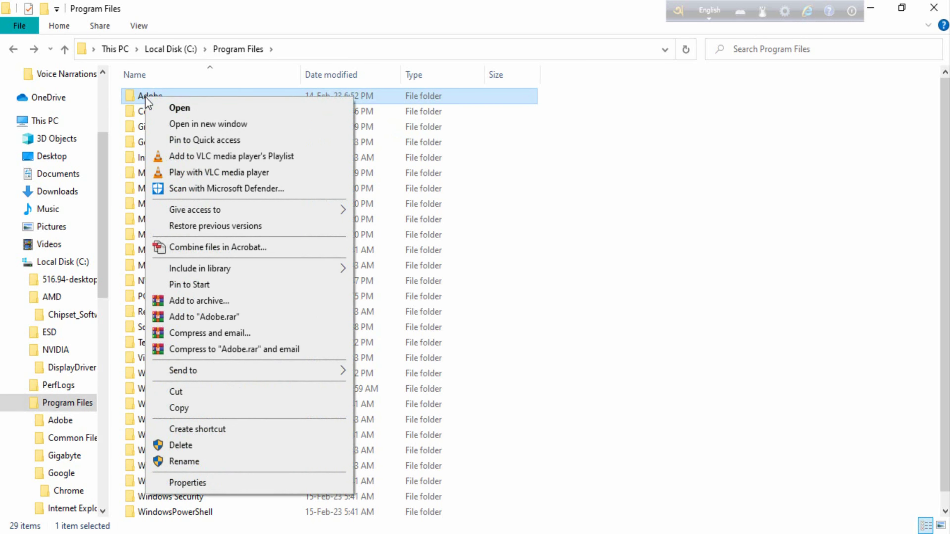
click(177, 109)
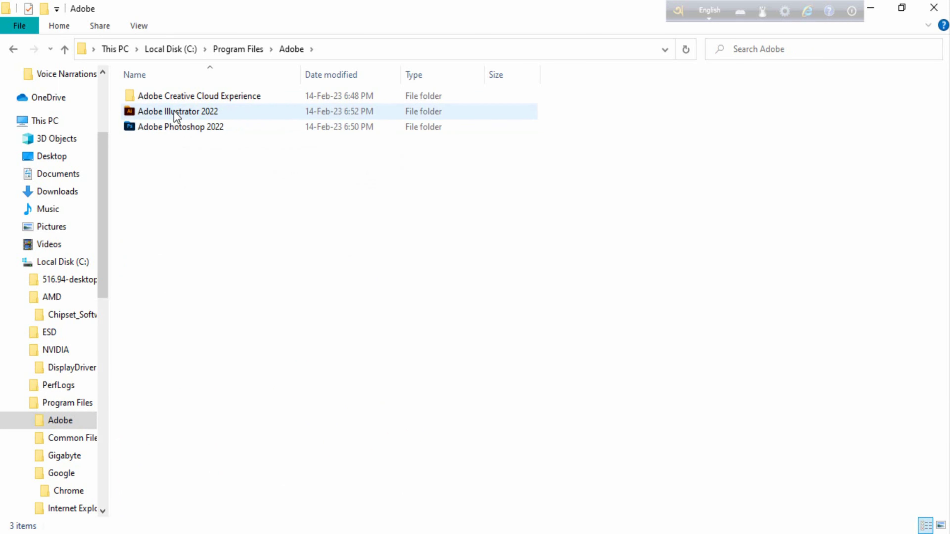
double_click(177, 99)
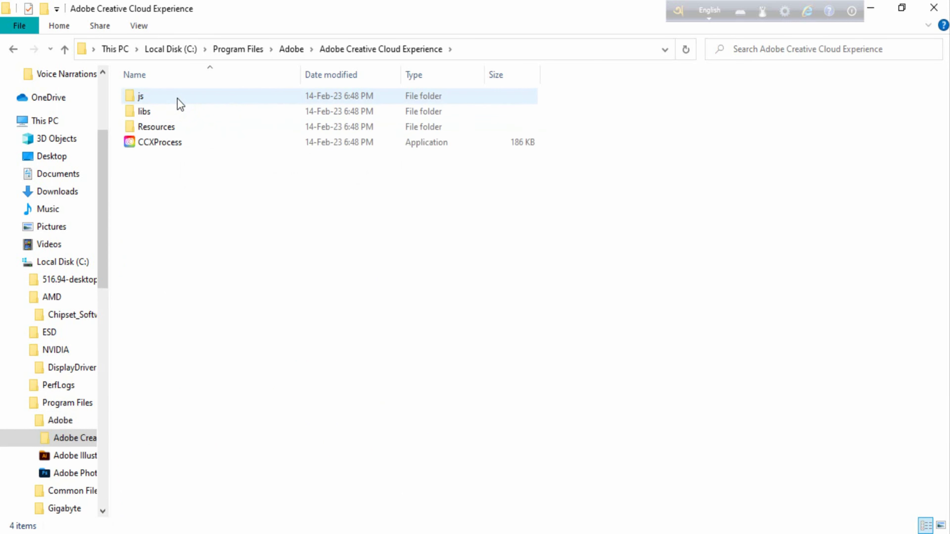
click(12, 49)
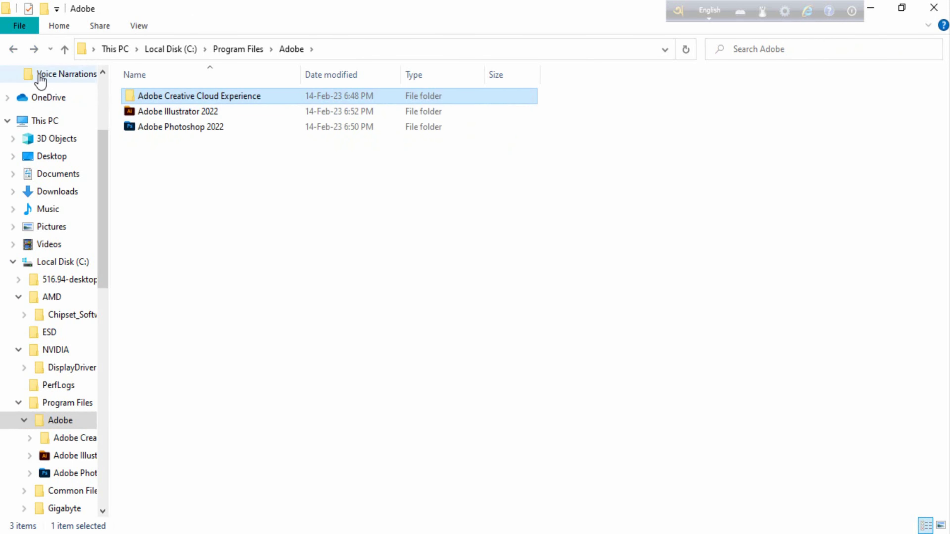
click(13, 50)
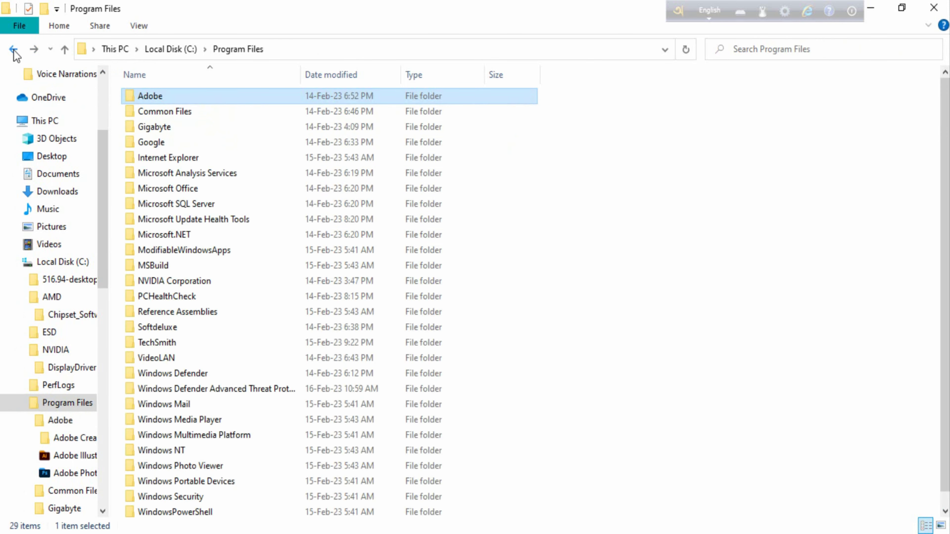
Step: Cut the Adobe Illustrator 2022 folder from the Adobe folder in Program Files
double_click(181, 101)
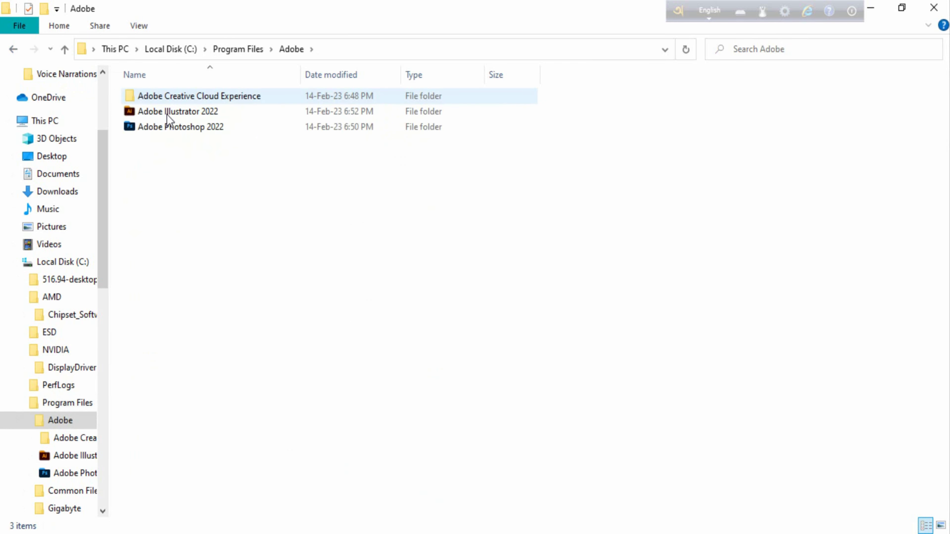
right_click(167, 115)
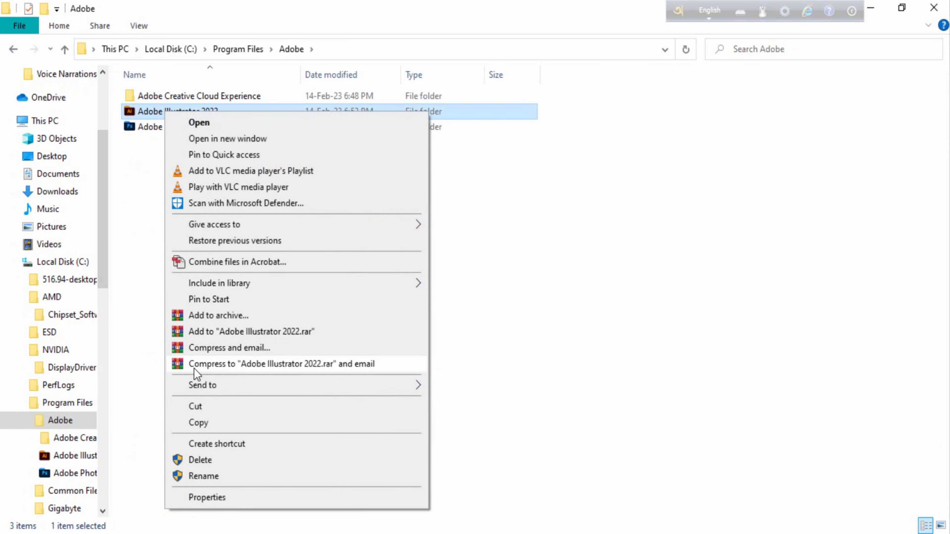
click(200, 408)
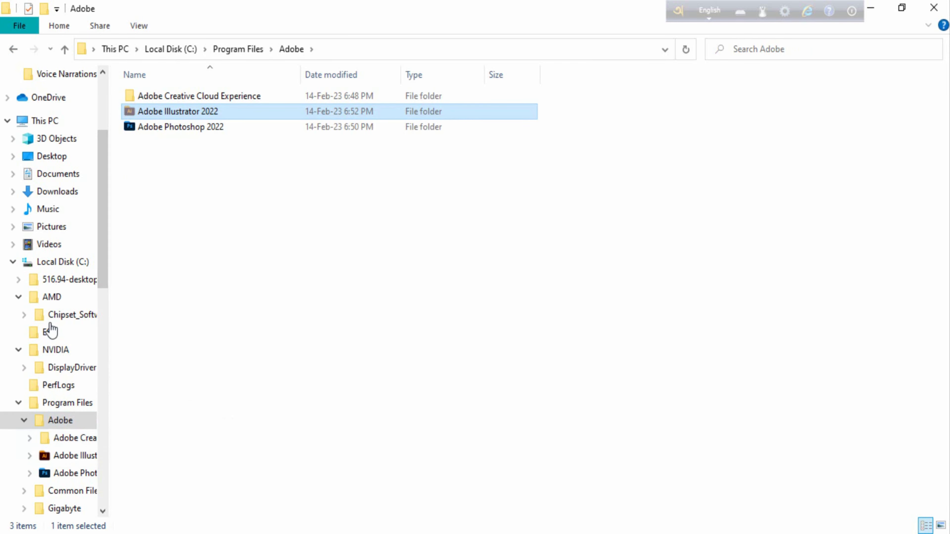
Step: Paste the cut Adobe Illustrator 2022 folder into IMPORTANT FILE FROM C DRIVE on New Volume (F:), granting administrator permission for the move
click(70, 264)
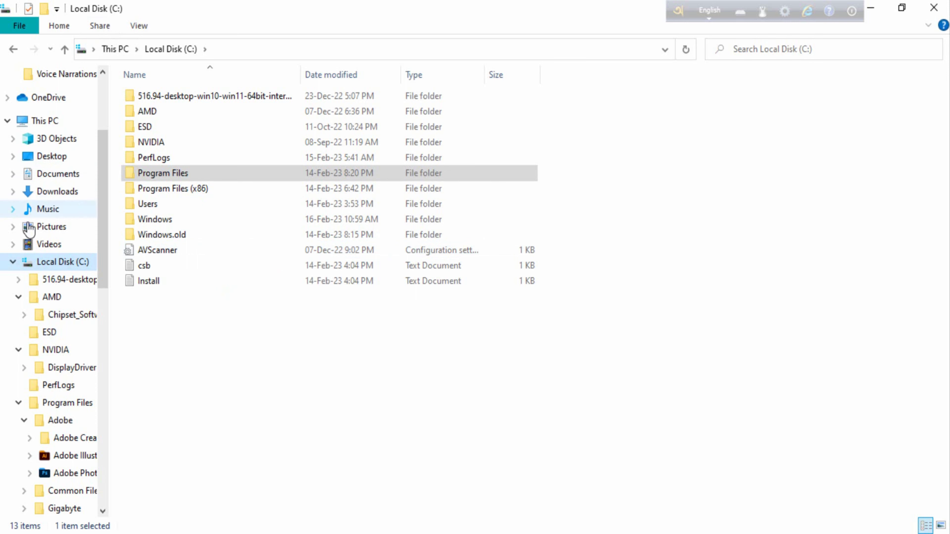
click(37, 125)
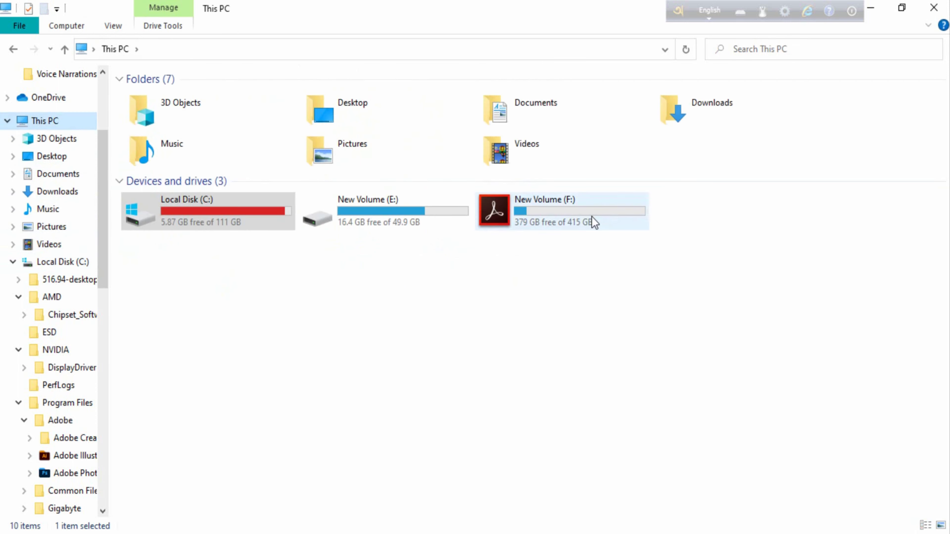
double_click(568, 221)
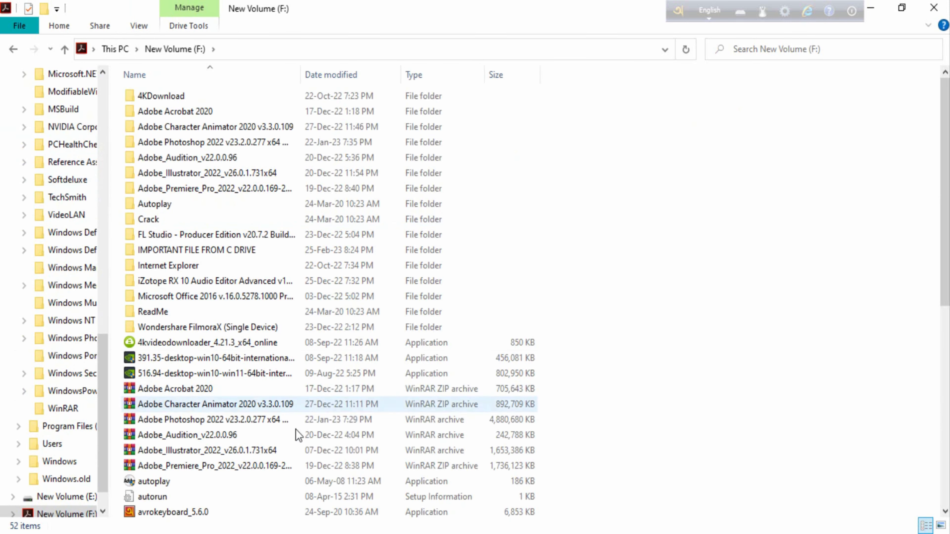
scroll(271, 420, down, 4)
scroll(193, 422, down, 3)
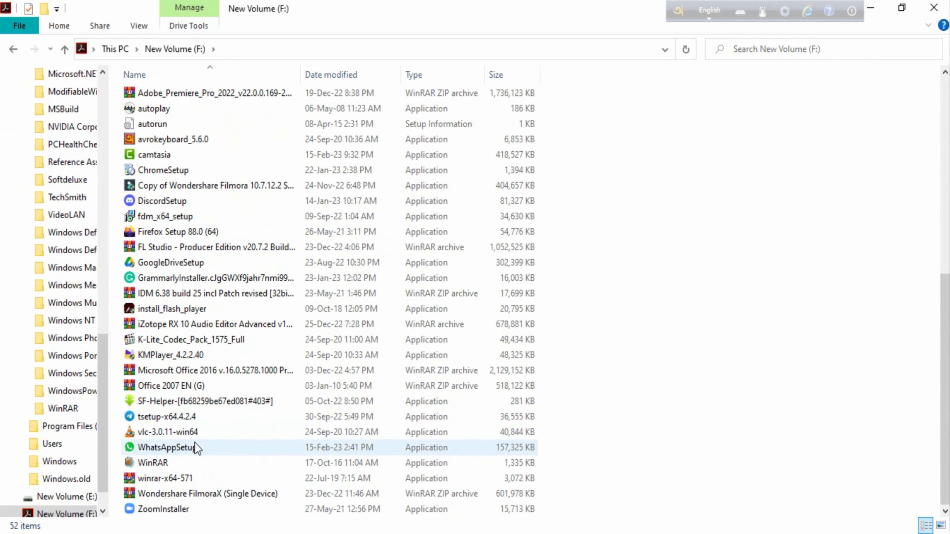
scroll(183, 508, up, 8)
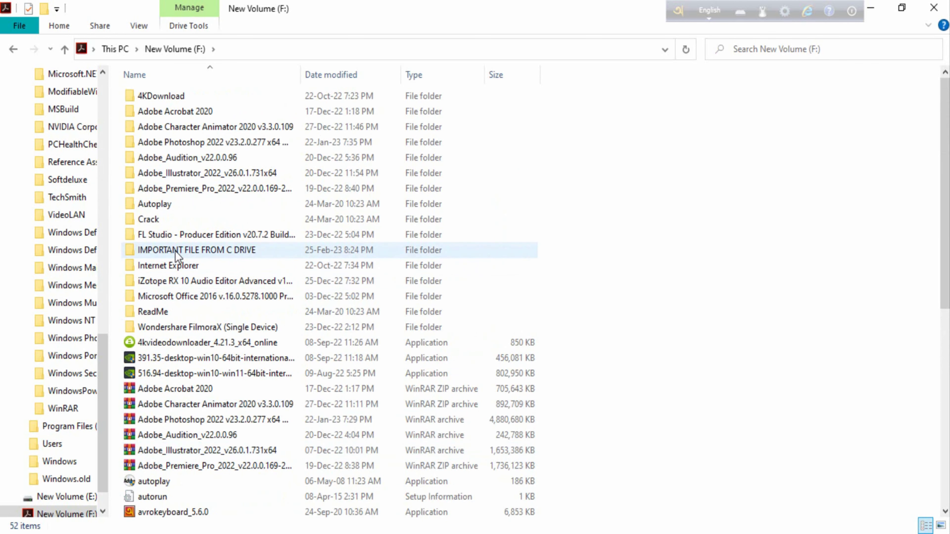
double_click(212, 250)
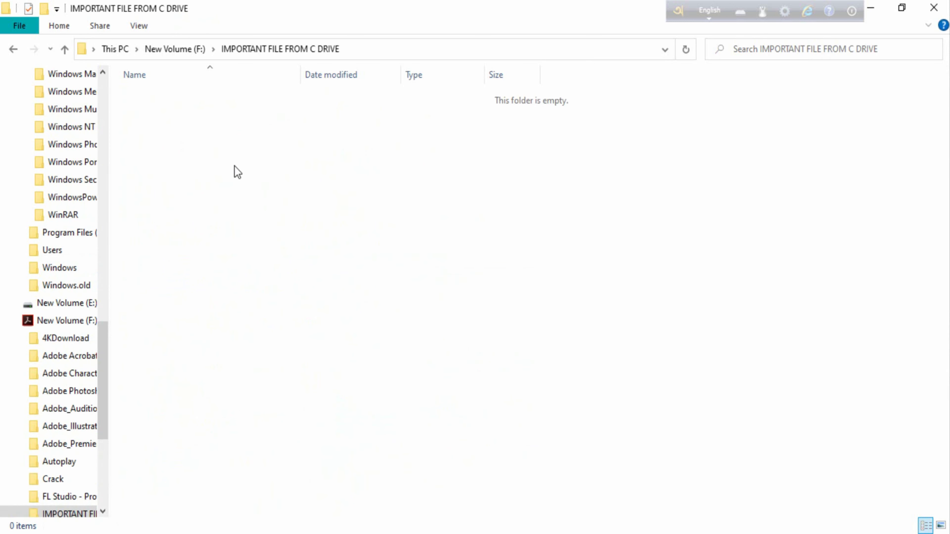
right_click(243, 177)
click(278, 272)
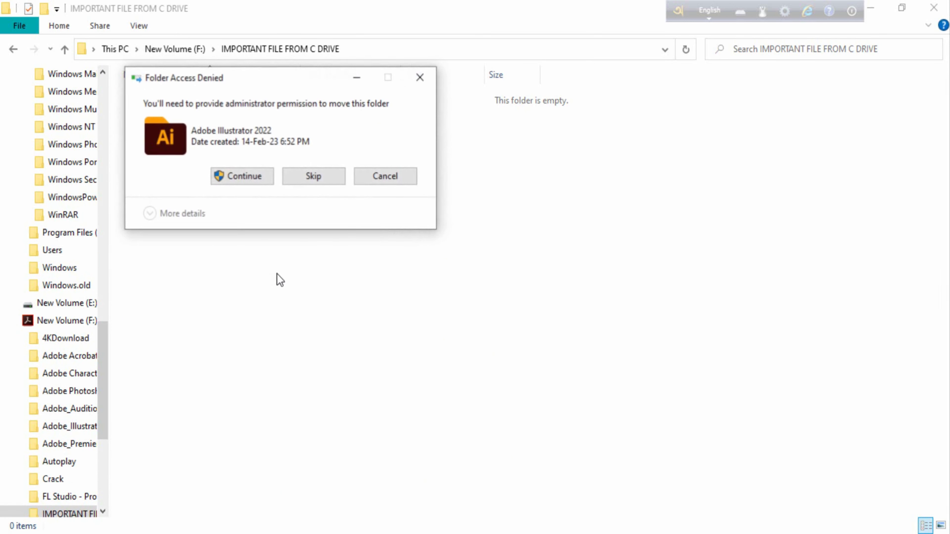
click(250, 173)
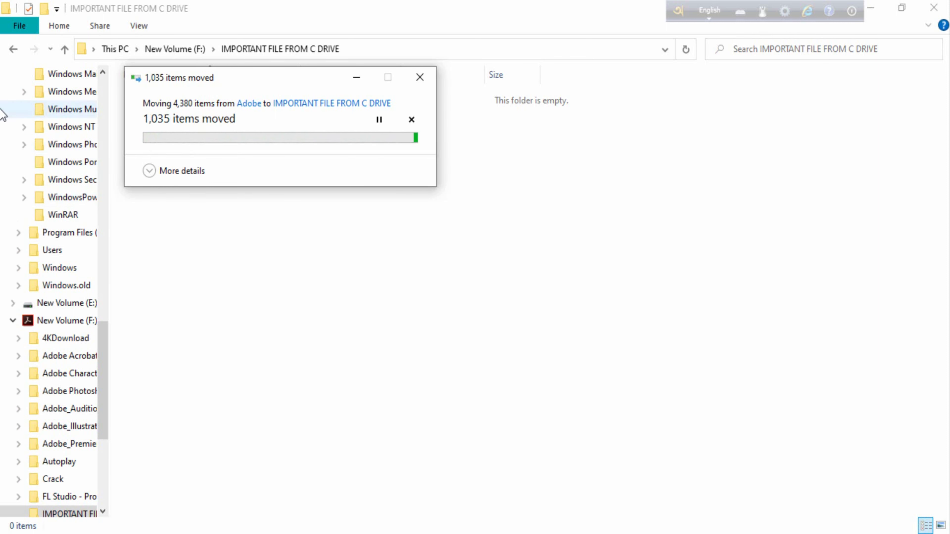
Step: Go back to This PC and check the free space on Local Disk (C:)
click(13, 49)
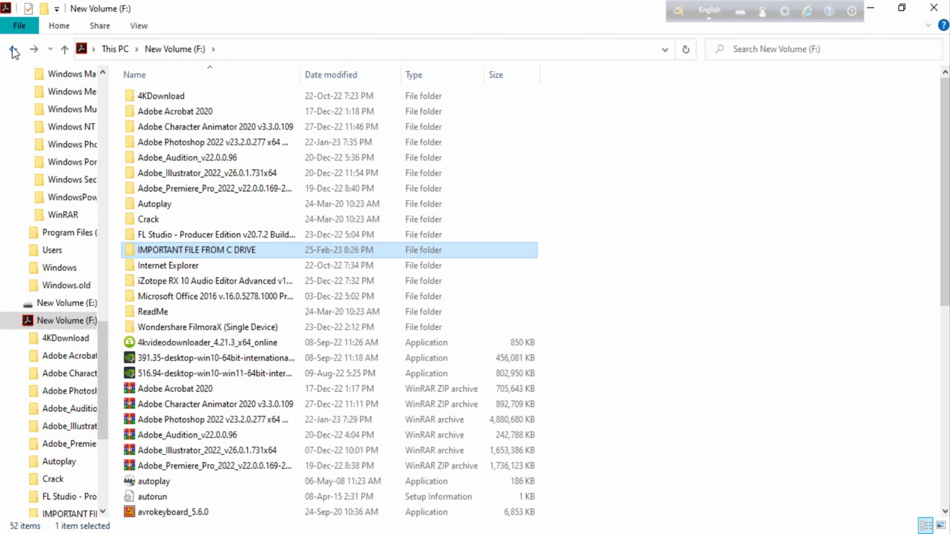
click(13, 49)
click(220, 211)
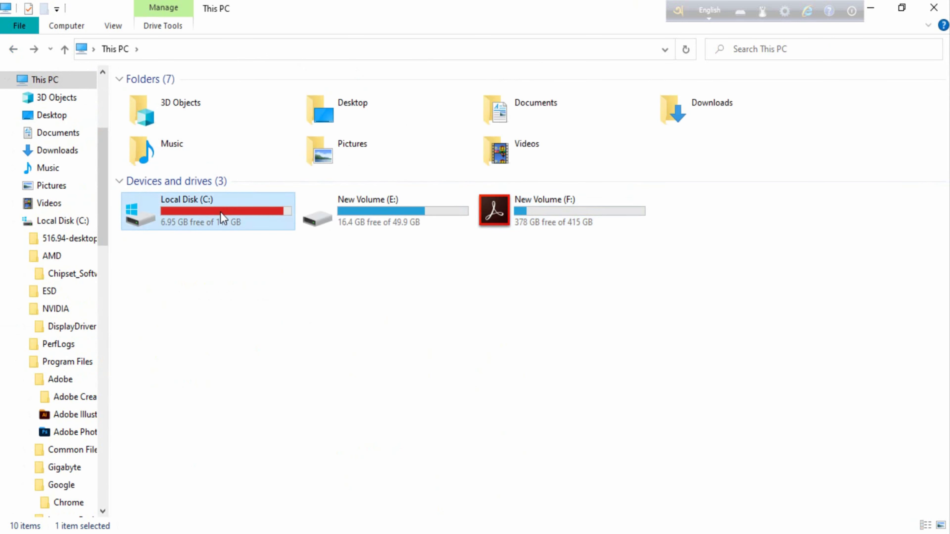
Step: Look through the Program Files folder on Local Disk (C:) for other folders, and return to This PC
double_click(220, 212)
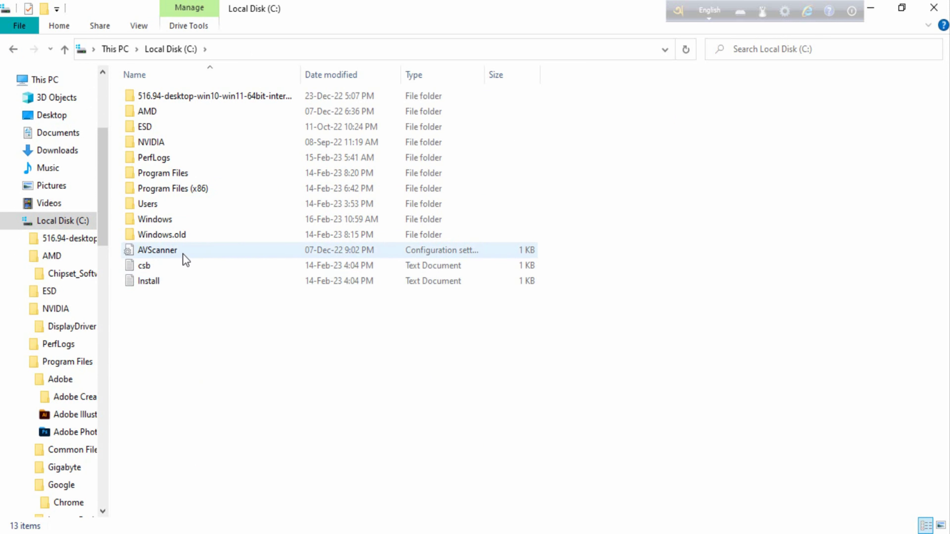
double_click(177, 175)
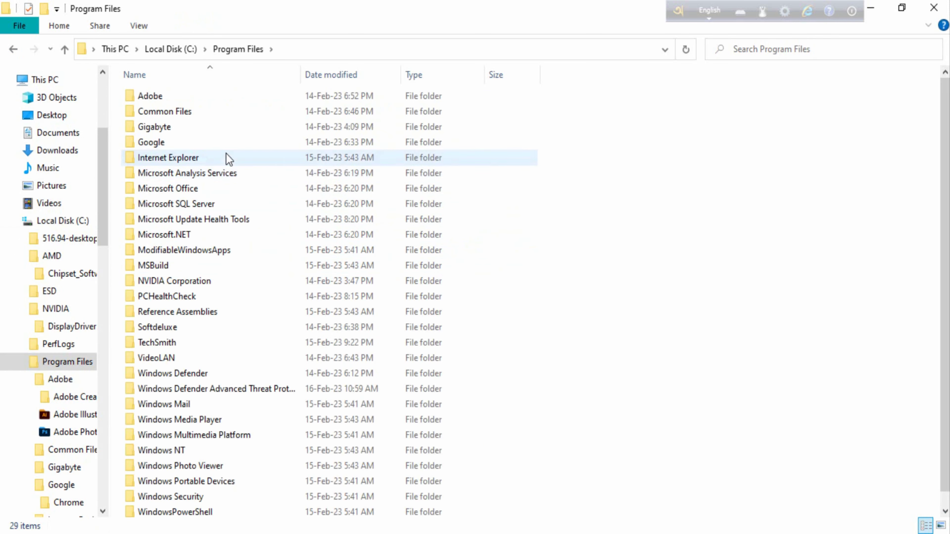
scroll(216, 218, down, 1)
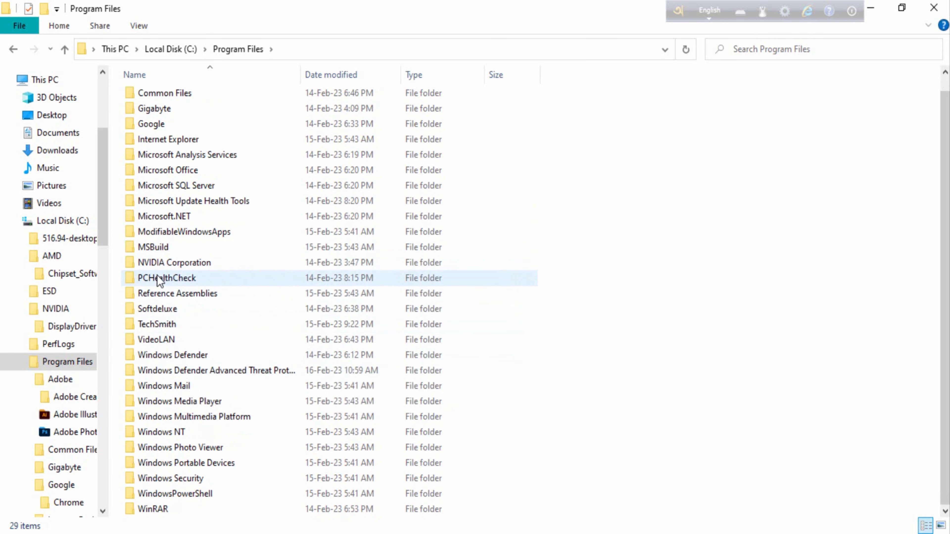
scroll(162, 270, up, 1)
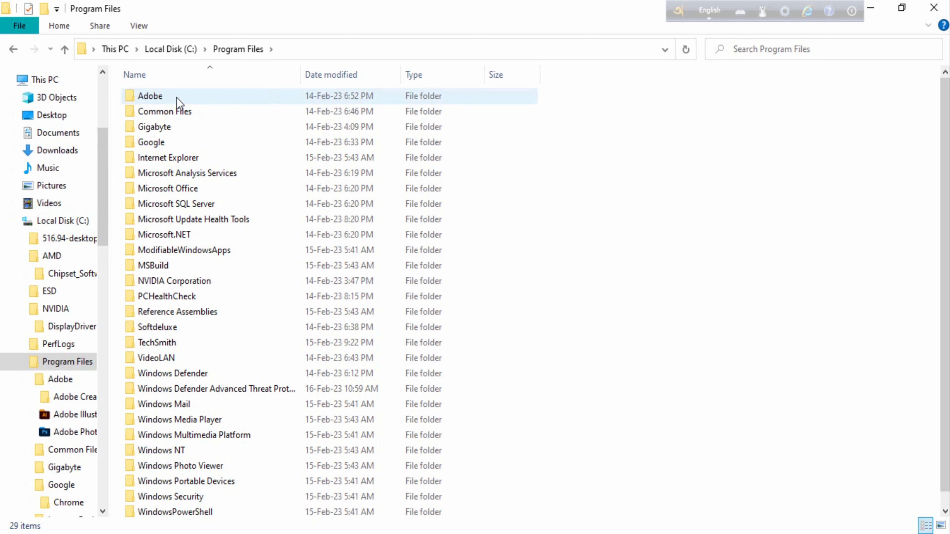
mouse_move(178, 100)
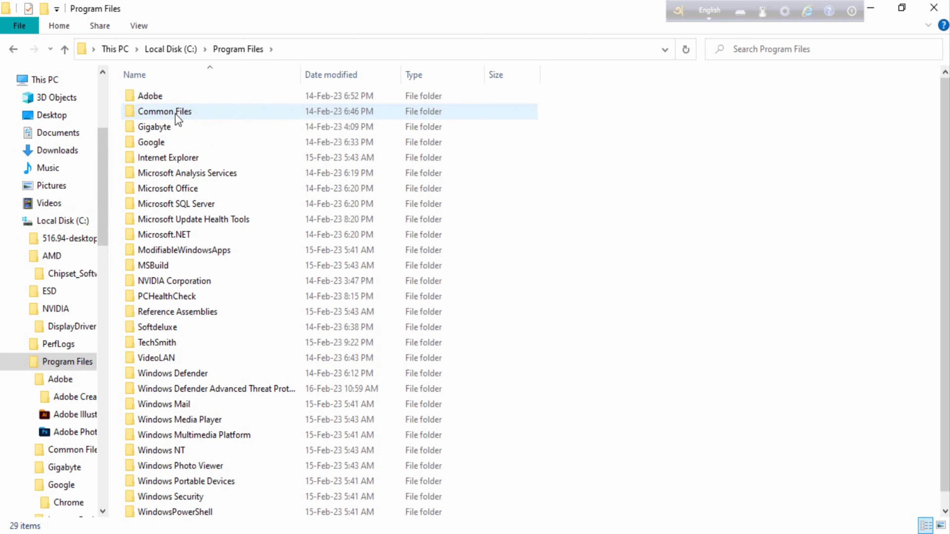
mouse_move(178, 119)
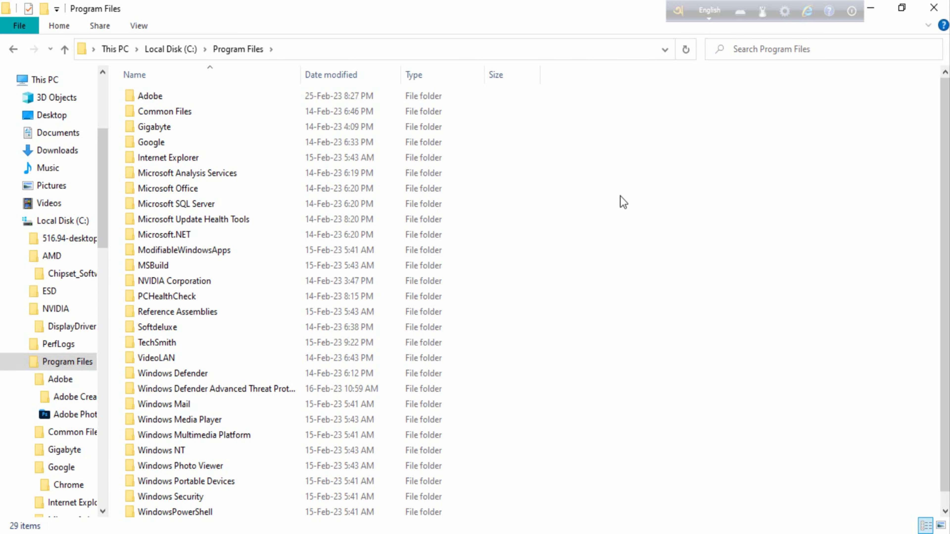
key(alt+Left)
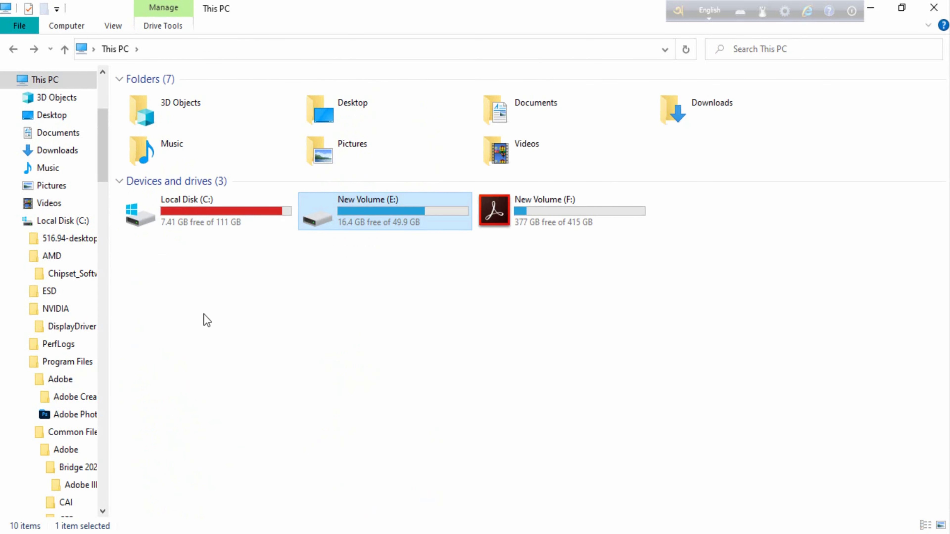
Step: Switch to Photoshop and open the Performance preferences, followed by the Scratch Disks preferences
click(875, 9)
click(875, 10)
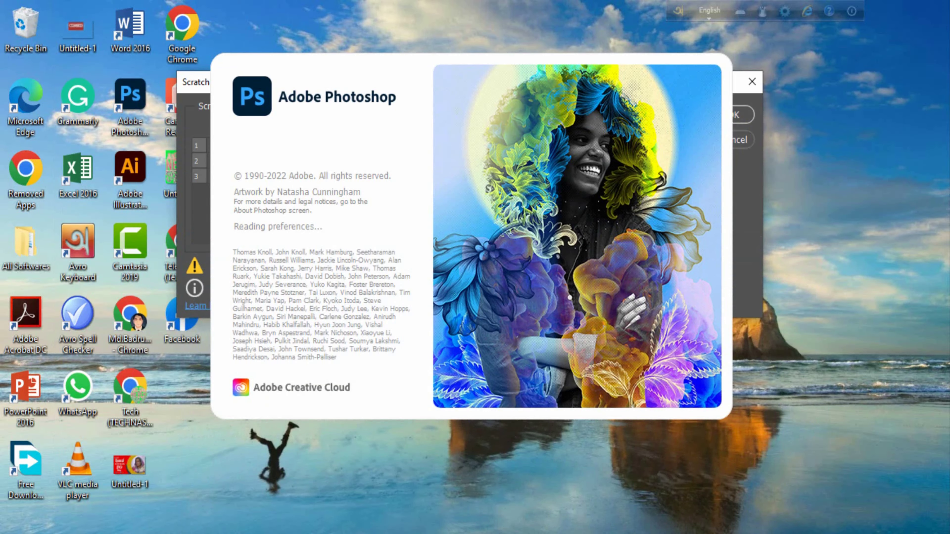
click(461, 530)
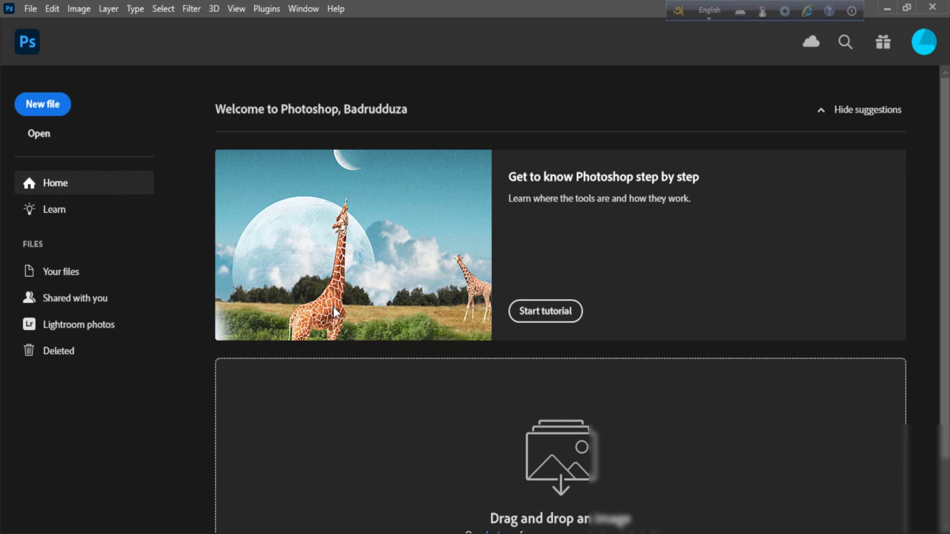
click(54, 9)
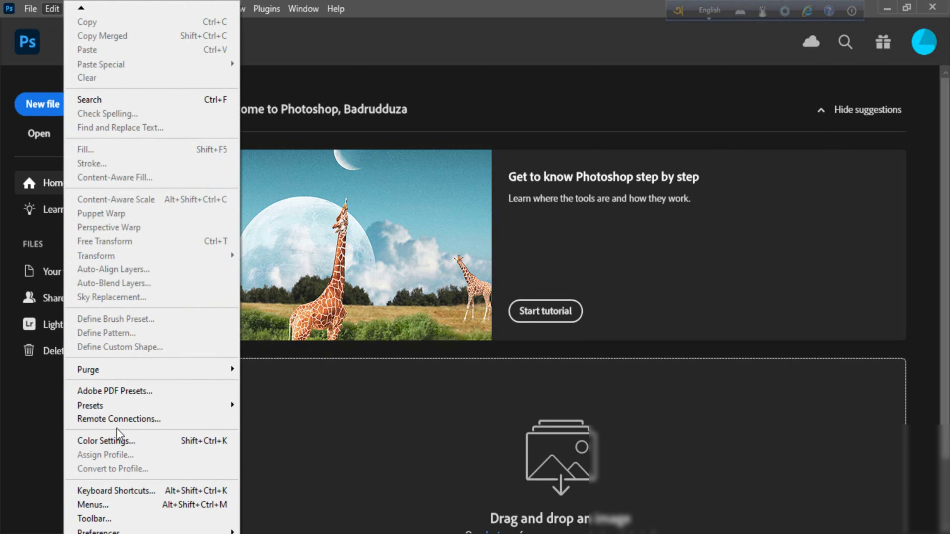
mouse_move(105, 531)
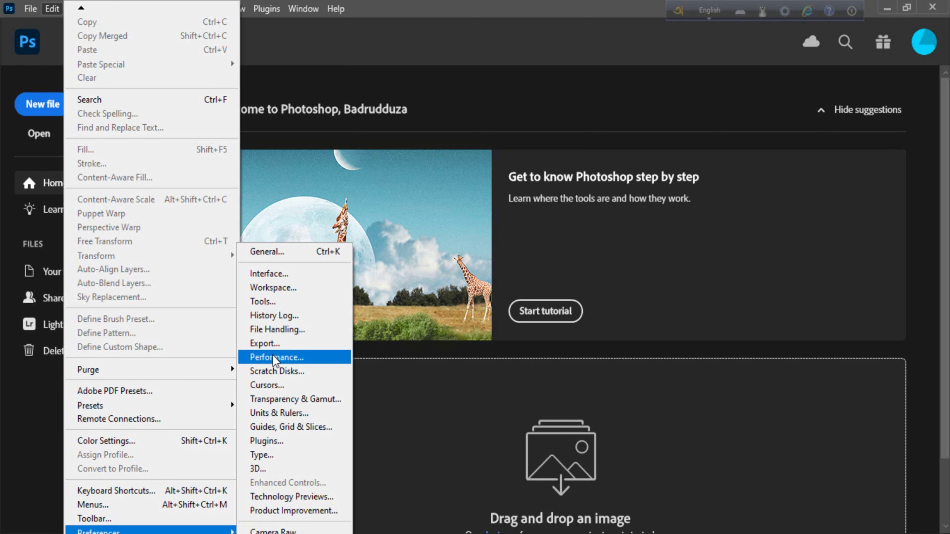
click(275, 357)
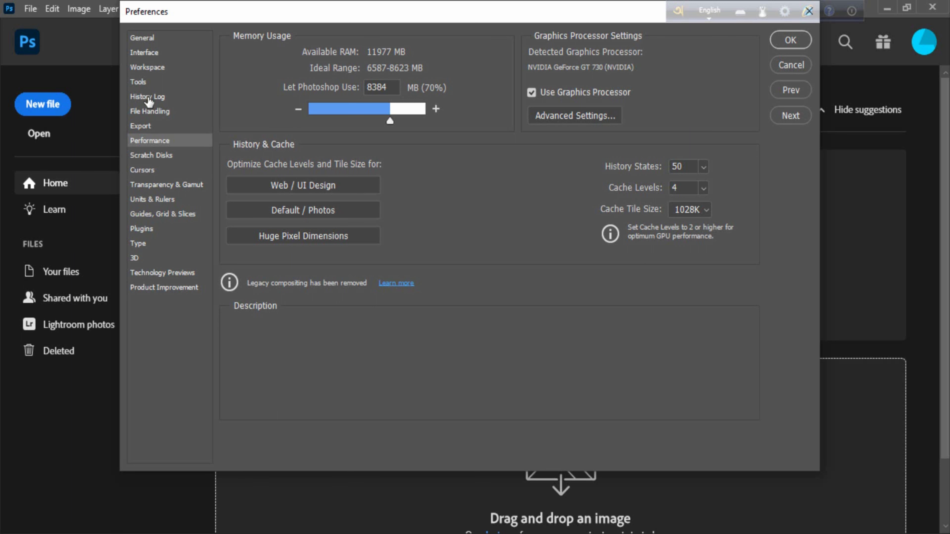
click(149, 156)
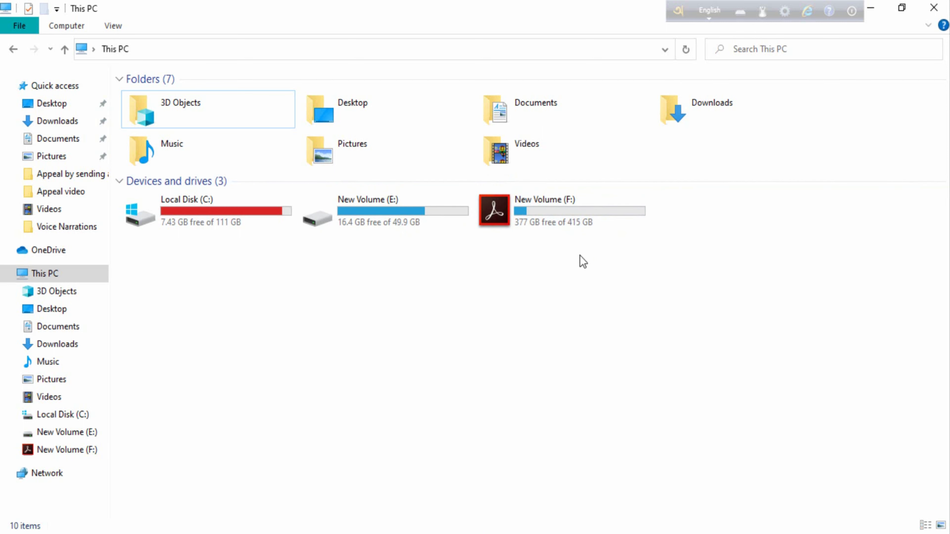
Step: Activate drive E:\ as a scratch disk alongside C:\ and F:\, and apply the preferences
mouse_move(567, 208)
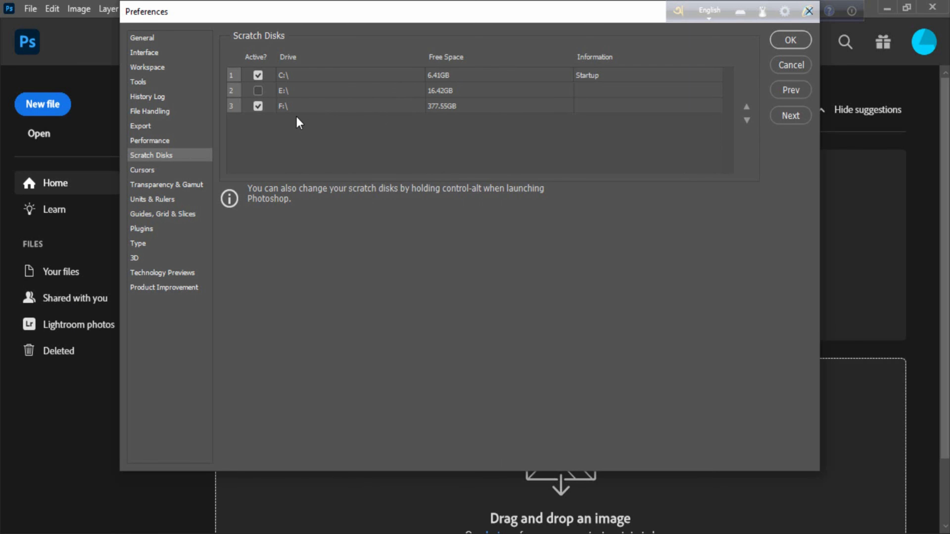
click(258, 91)
click(790, 40)
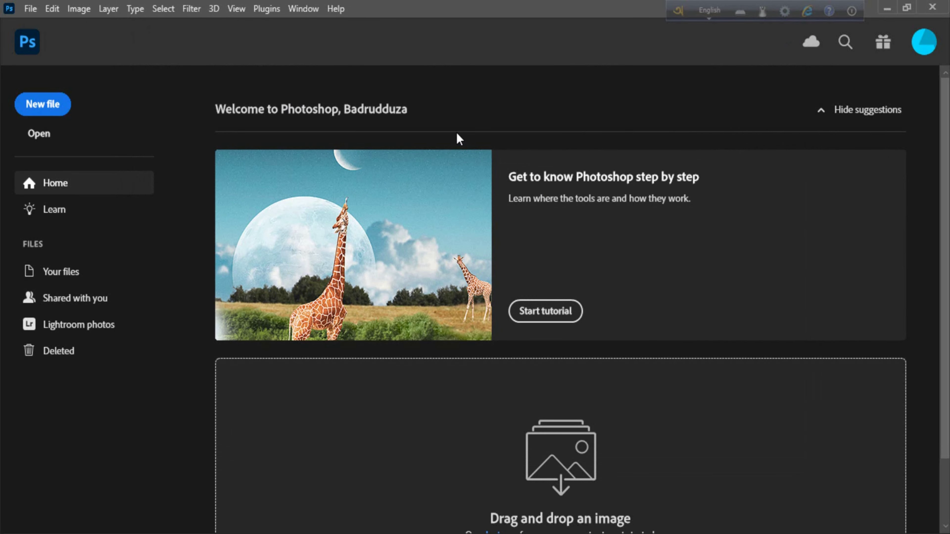
Step: Switch from Photoshop to File Explorer and refresh the This PC view
click(887, 8)
right_click(357, 294)
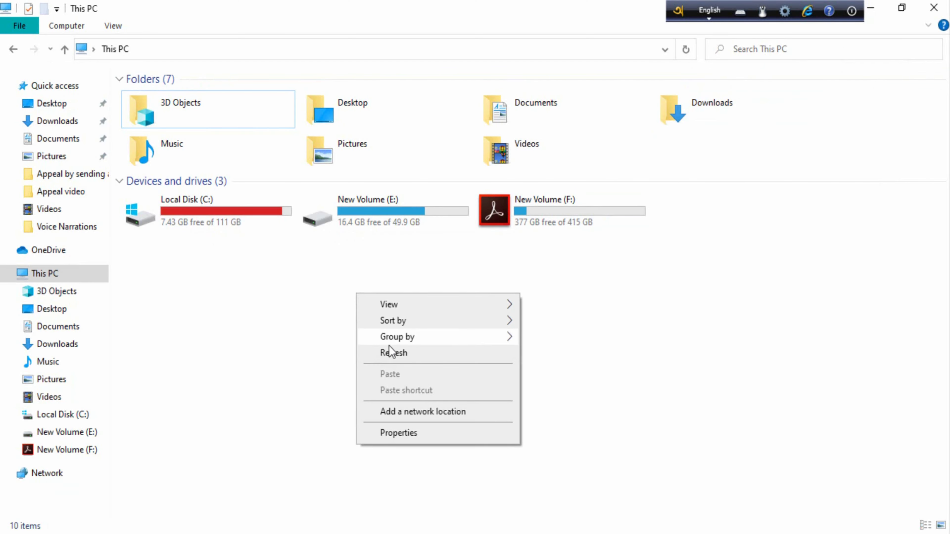
click(389, 351)
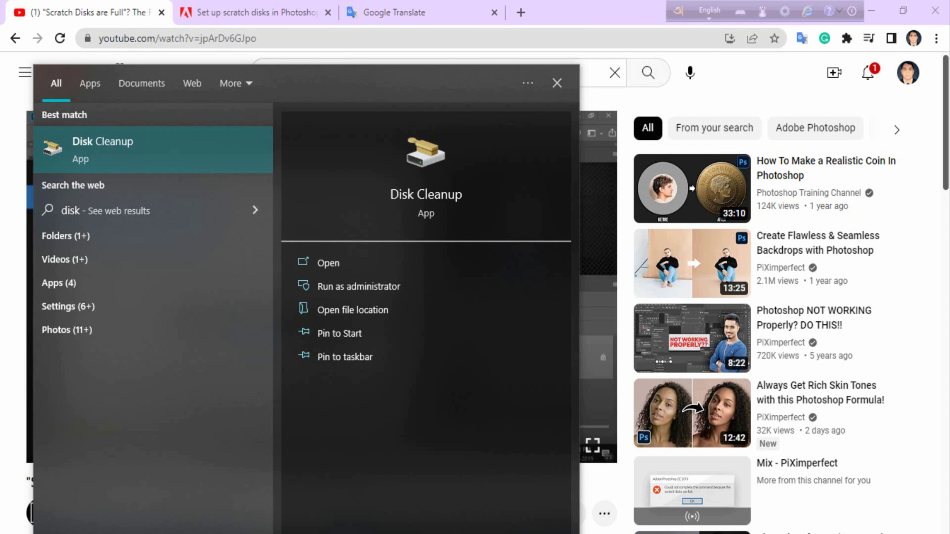
Step: Search Windows for "disk cleanup", launch Disk Cleanup, and select drive (C:) for cleaning
text(clea)
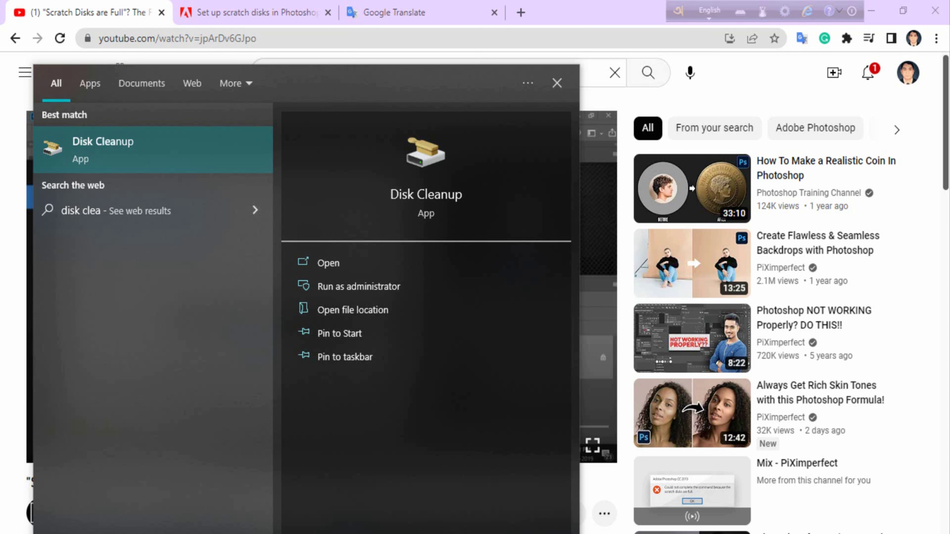
text(n)
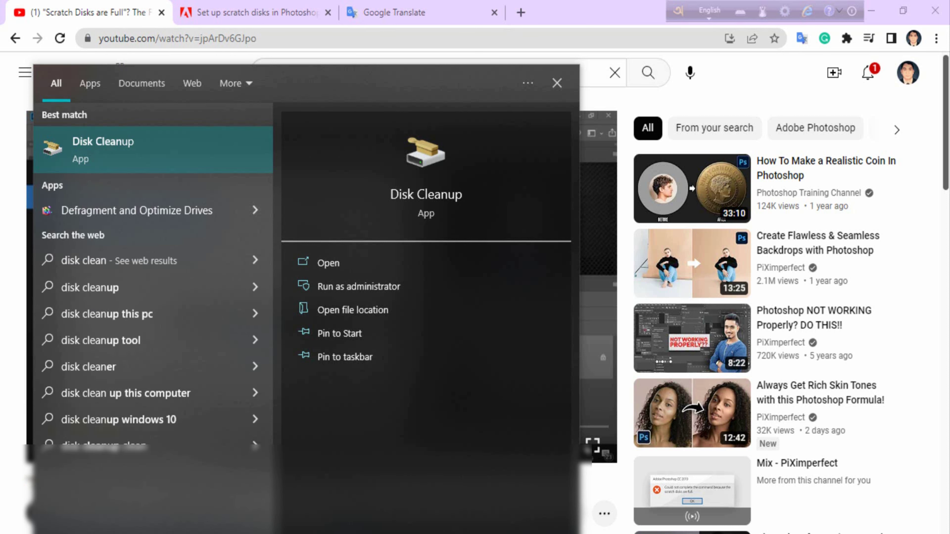
text(up)
key(Return)
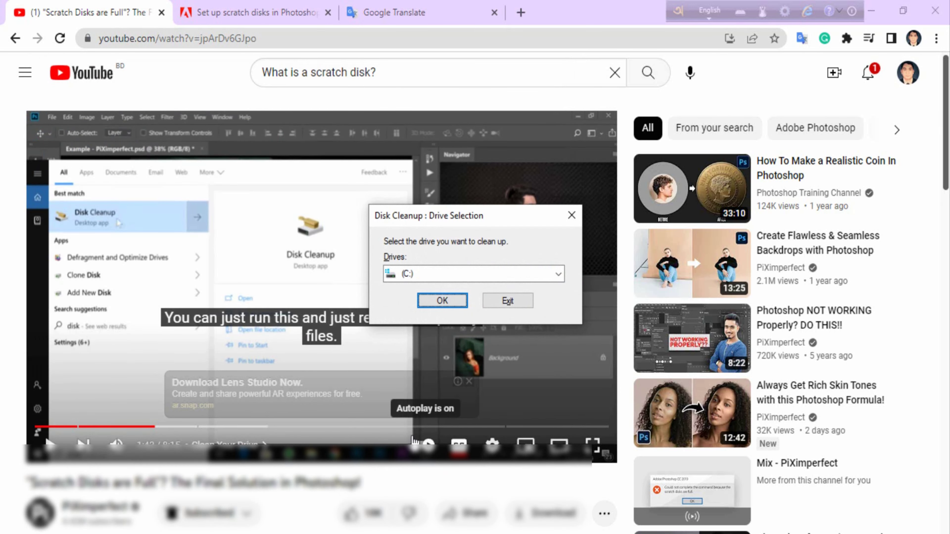
click(559, 274)
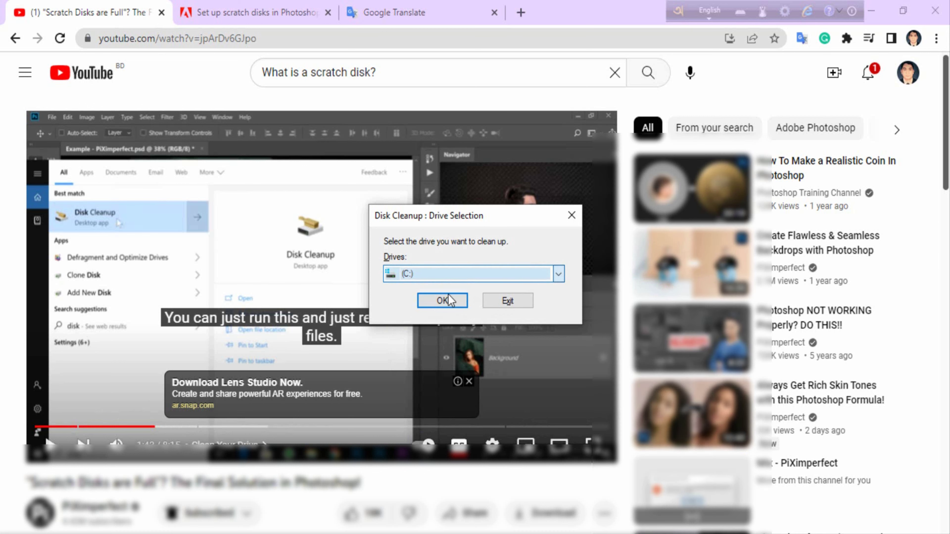
click(467, 288)
click(442, 300)
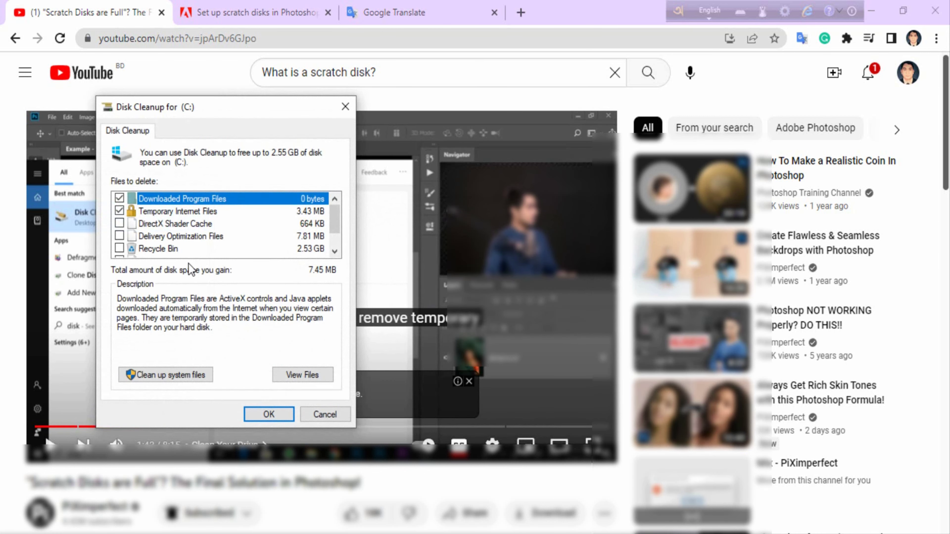
Step: Add DirectX Shader Cache, Delivery Optimization Files, Recycle Bin and Temporary files to the files to delete, and start the cleanup of drive (C:)
click(119, 224)
click(120, 236)
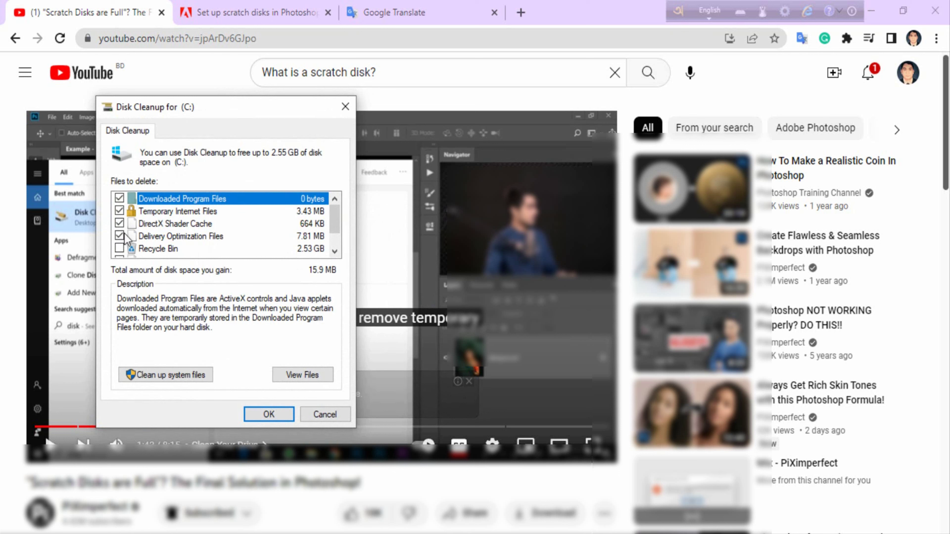
scroll(123, 235, down, 1)
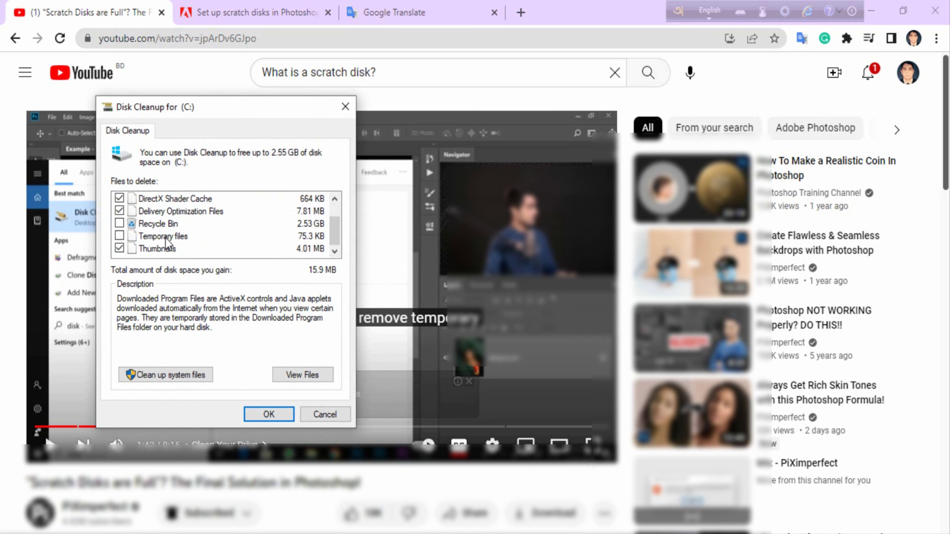
click(119, 225)
click(118, 237)
click(265, 413)
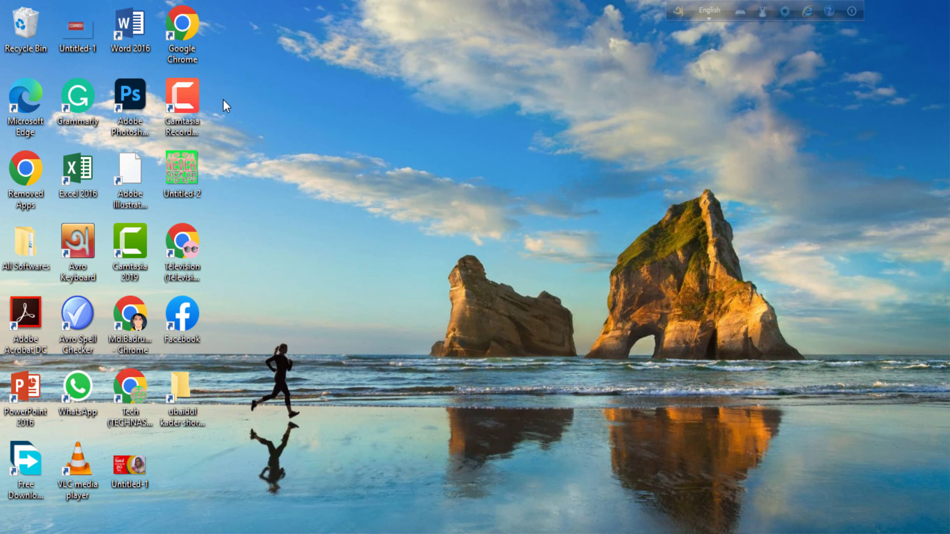
Step: Launch Adobe Photoshop 2022 and create a new 1920 x 1080 px document at 300 pixels/inch with RGB Color and a white background
double_click(125, 116)
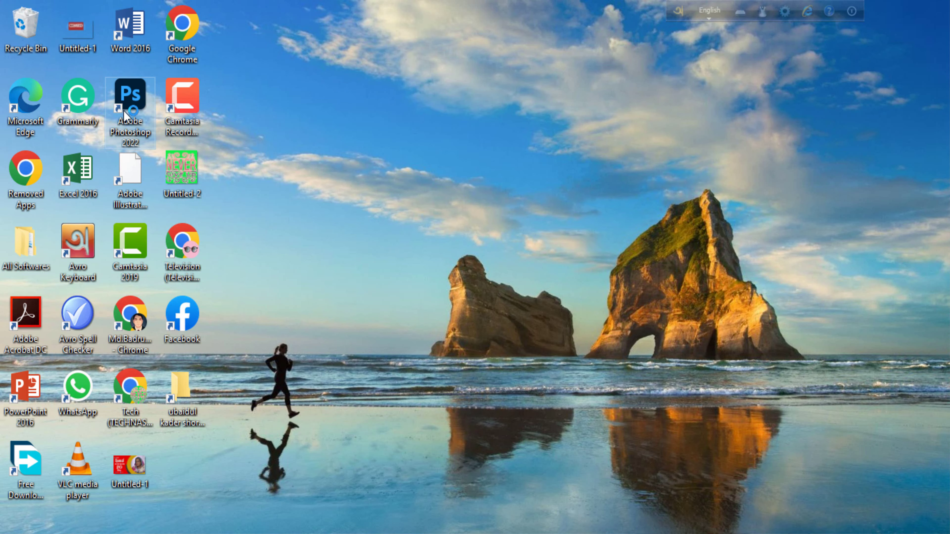
key(super+x)
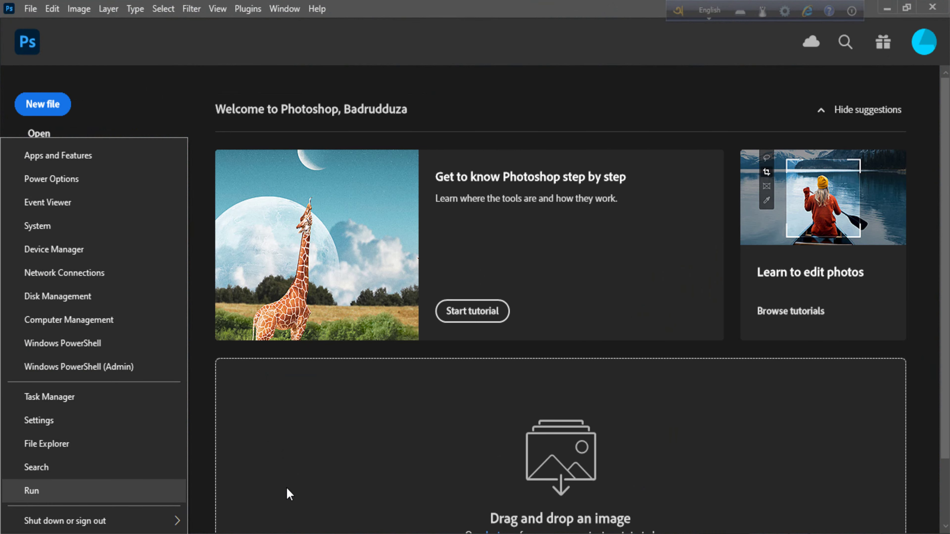
click(204, 490)
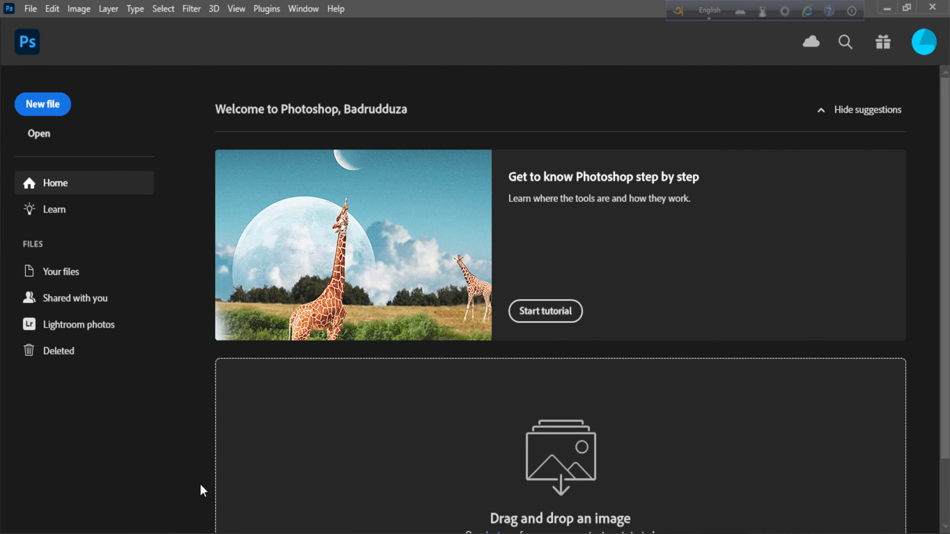
click(42, 106)
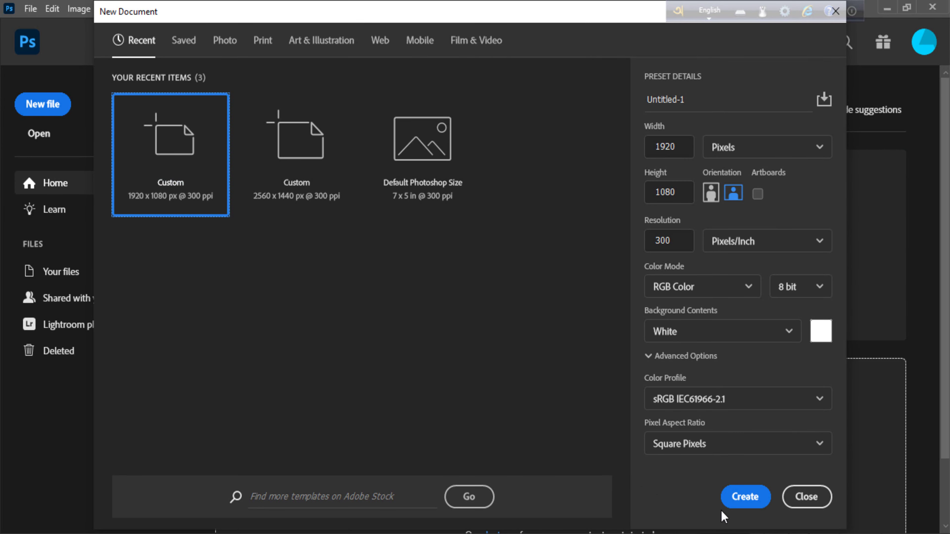
click(745, 498)
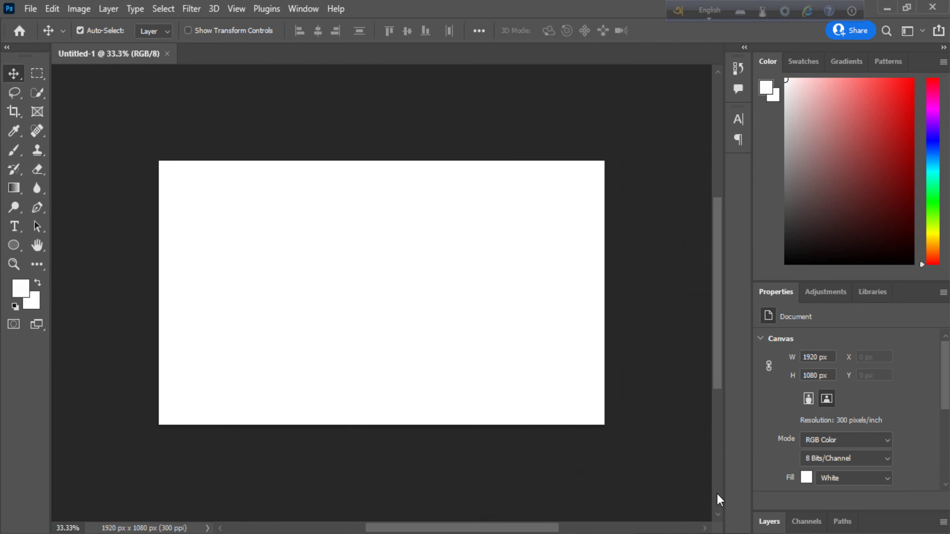